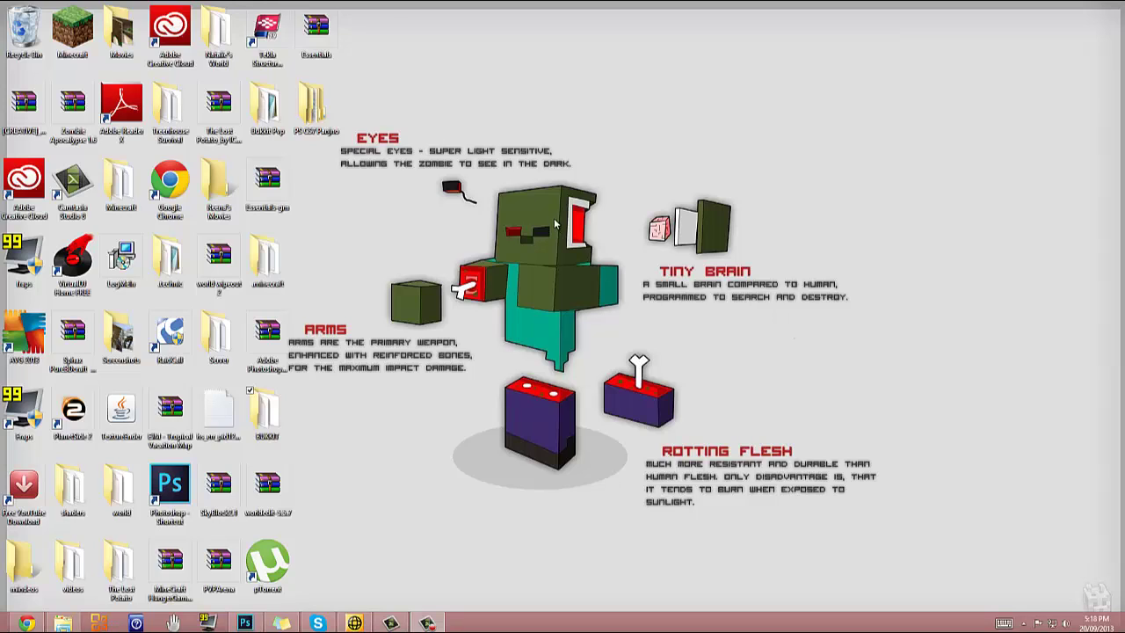
Restore Chrome on the CraftBukkit downloads page with the 1.6.2-R1.0 and 1.6.4-R0.1 jars downloaded
{"action": "left_click_drag", "start_coordinate": [499, 198], "coordinate": [571, 230]}
{"action": "left_click_drag", "start_coordinate": [510, 113], "coordinate": [775, 186]}
{"action": "left_click_drag", "start_coordinate": [499, 180], "coordinate": [585, 285]}
{"action": "left_click_drag", "start_coordinate": [518, 264], "coordinate": [616, 306]}
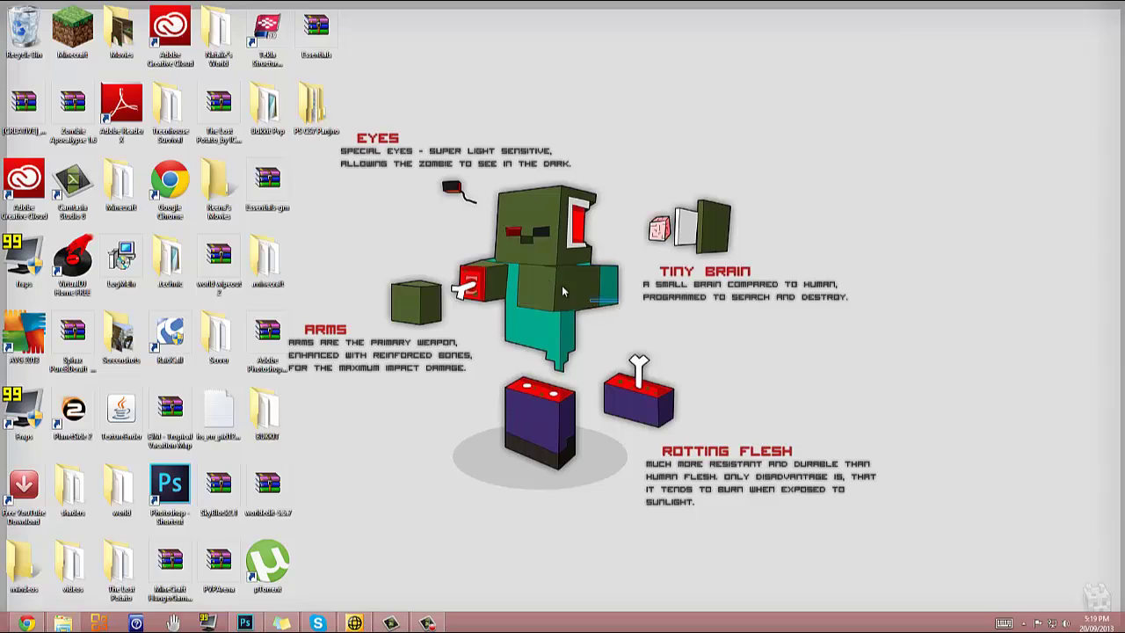
{"action": "left_click_drag", "start_coordinate": [497, 256], "coordinate": [497, 257]}
{"action": "left_click", "coordinate": [27, 622]}
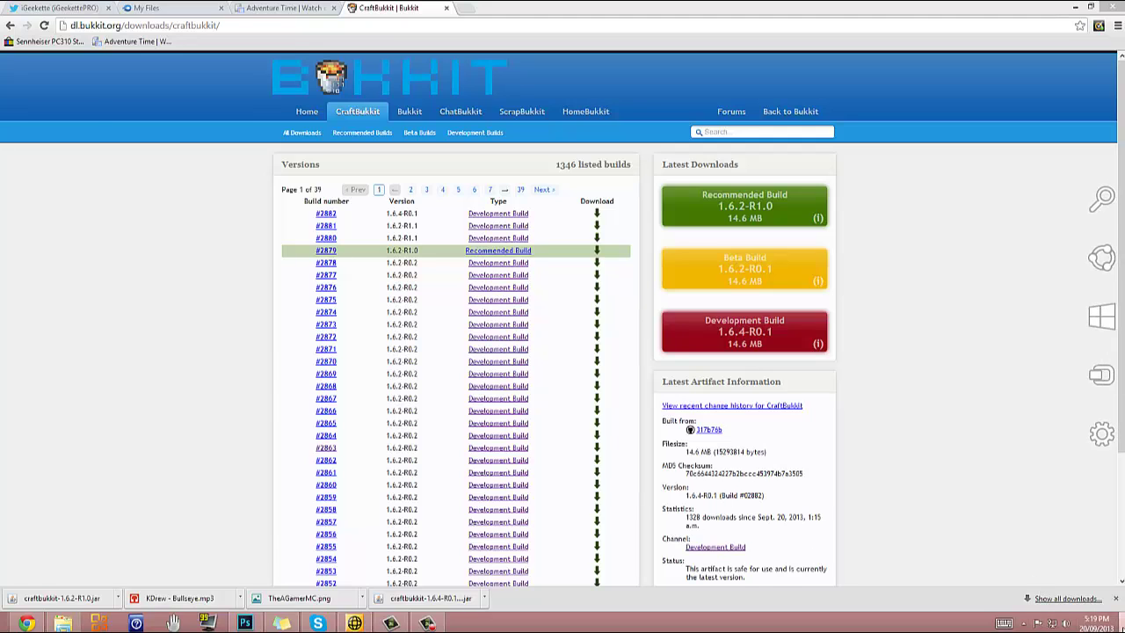
Minimize Chrome and open the BUKKIT server folder from the desktop
{"action": "left_click", "coordinate": [1121, 627]}
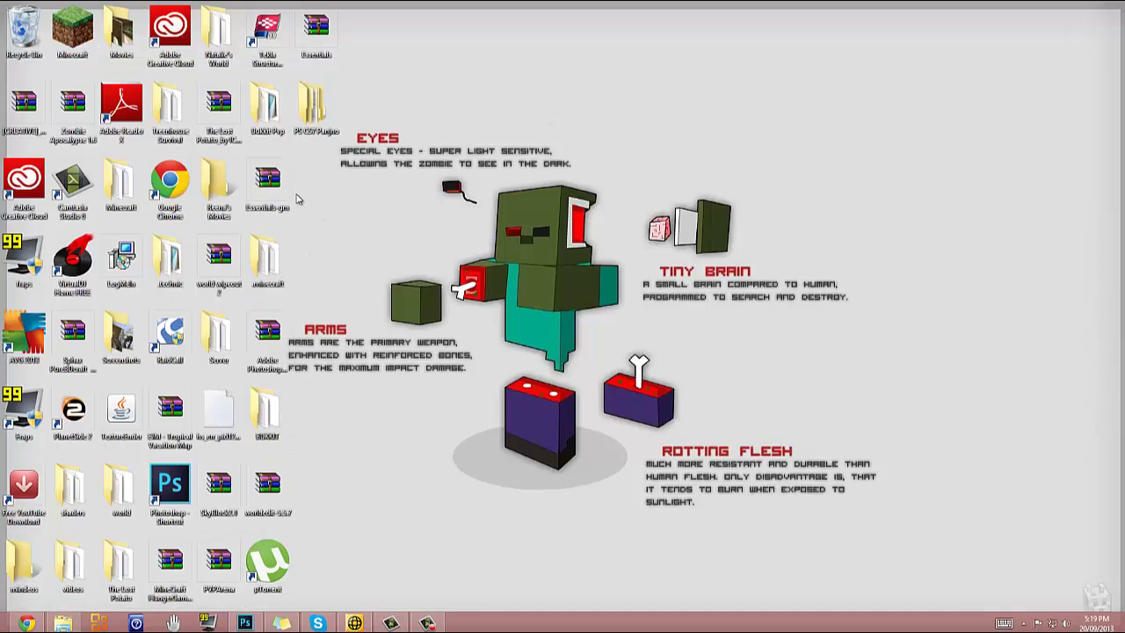
{"action": "left_click_drag", "start_coordinate": [267, 413], "coordinate": [453, 260]}
{"action": "double_click", "coordinate": [450, 264]}
Select the craftbukkit file in BUKKIT, then minimize the folder window
{"action": "left_click", "coordinate": [318, 192]}
{"action": "scroll", "coordinate": [390, 254], "scroll_direction": "up", "scroll_amount": 2}
{"action": "left_click", "coordinate": [367, 281]}
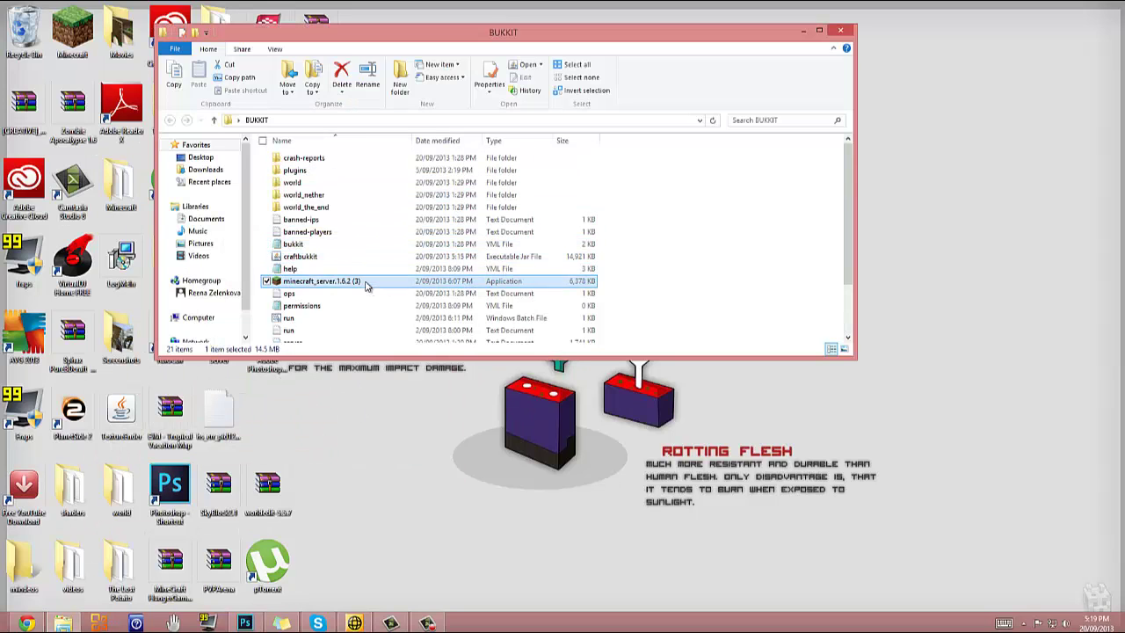
{"action": "left_click", "coordinate": [316, 256]}
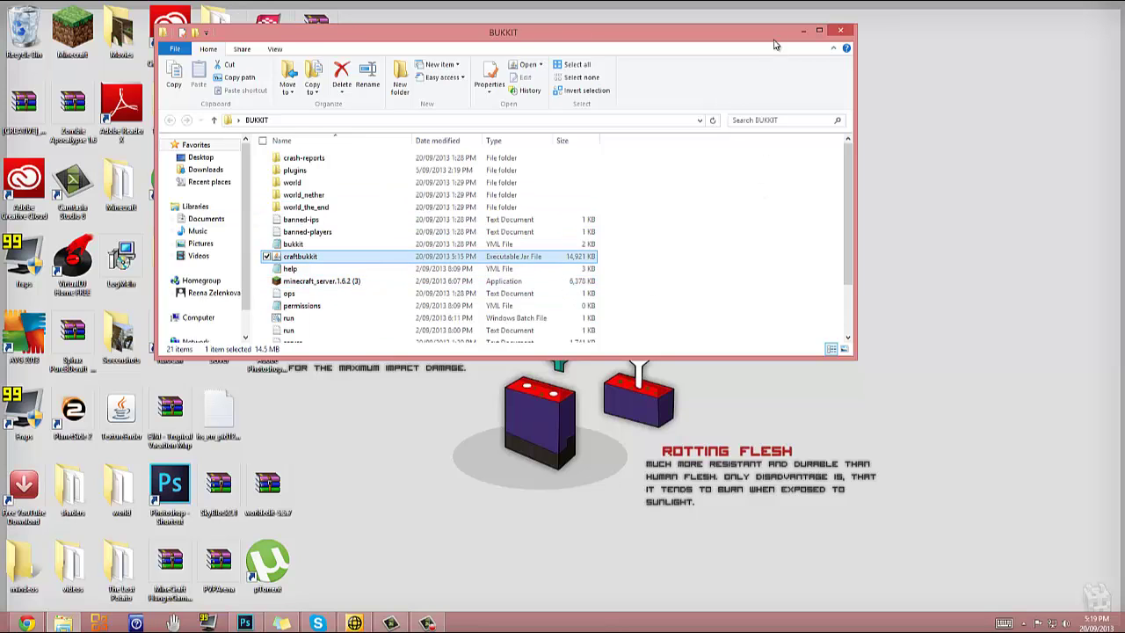
{"action": "left_click", "coordinate": [802, 31]}
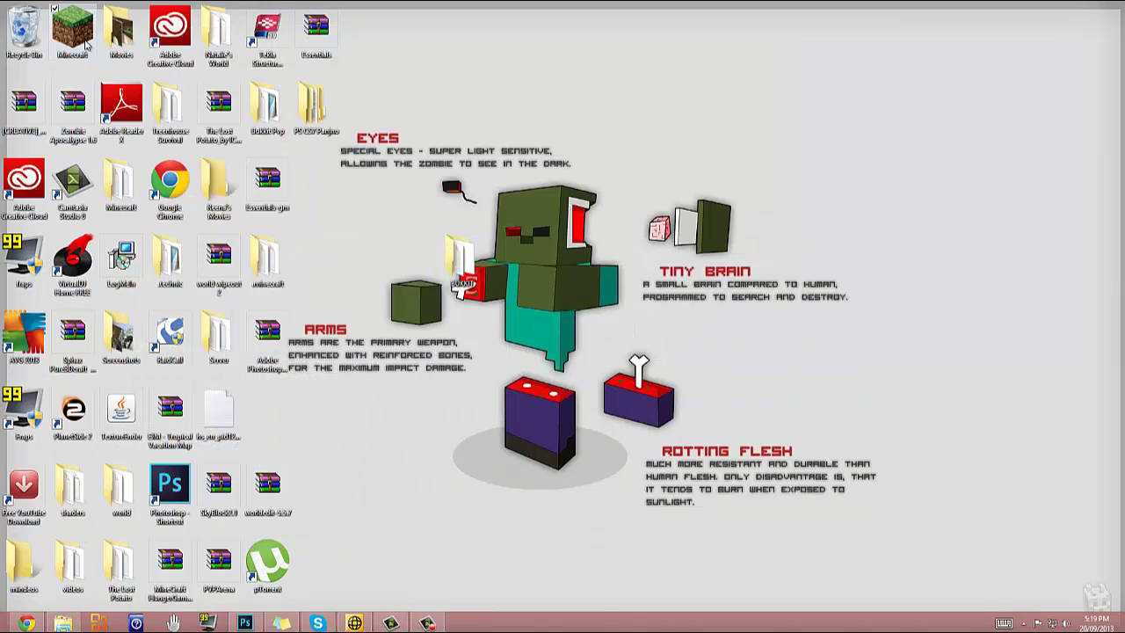
Launch Minecraft 1.6.4 from the desktop launcher and open the Multiplayer server list
{"action": "double_click", "coordinate": [86, 44]}
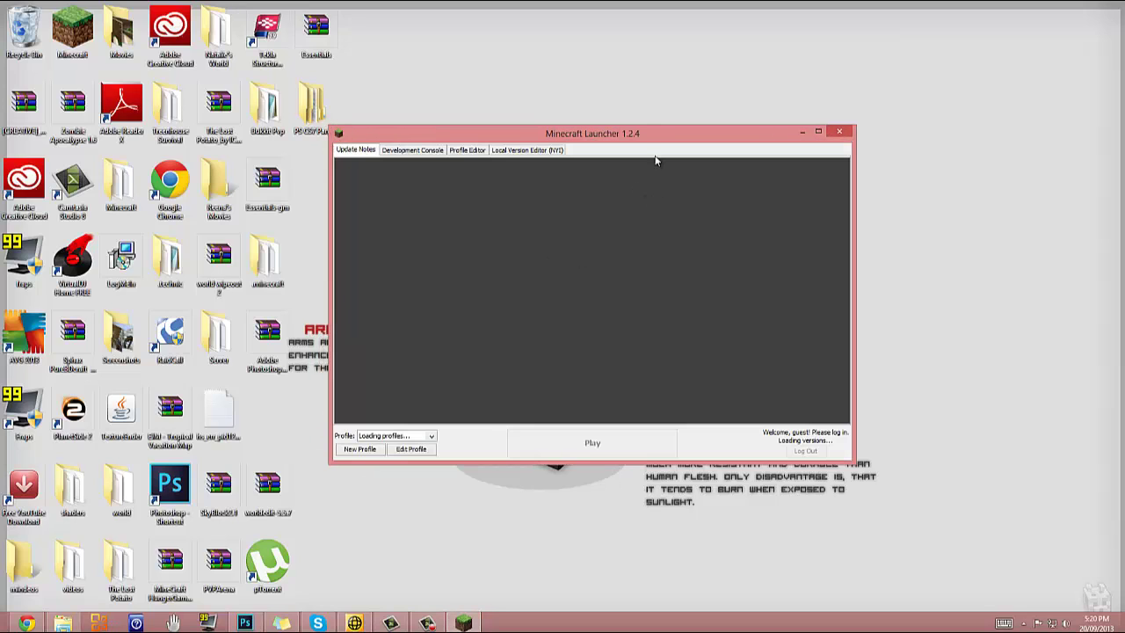
{"action": "left_click", "coordinate": [594, 427]}
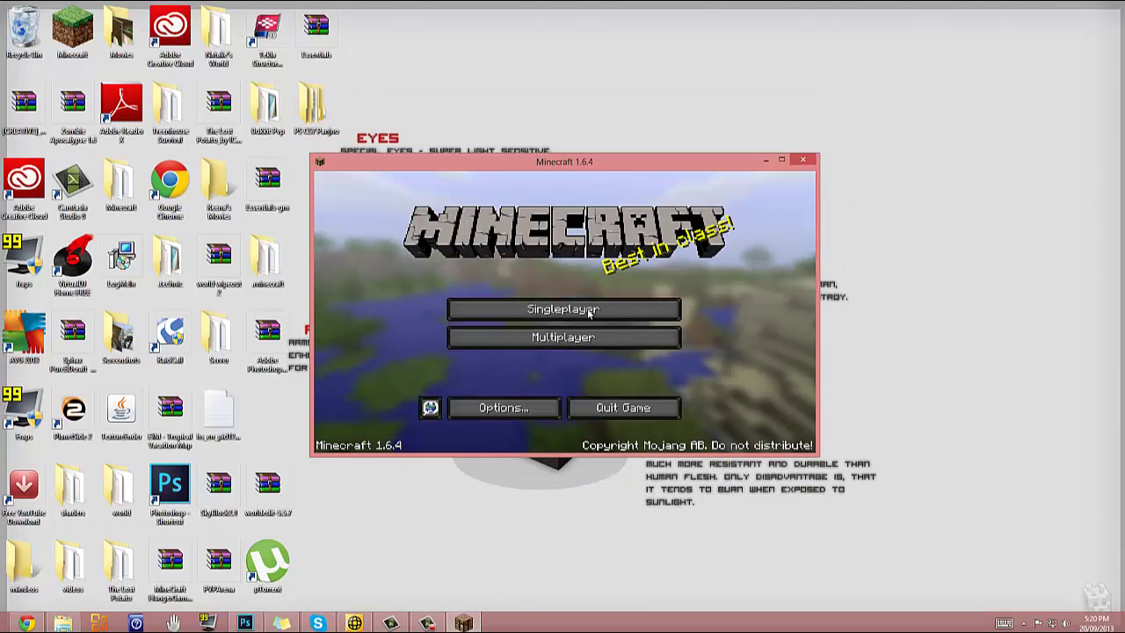
{"action": "left_click", "coordinate": [567, 341]}
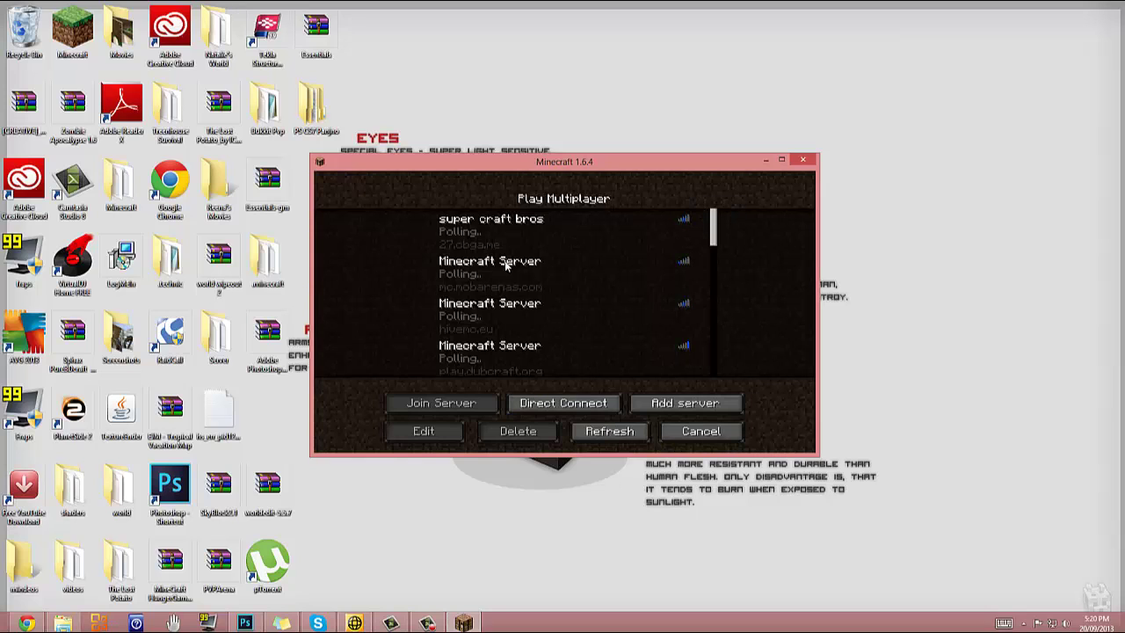
Run run.bat from the BUKKIT folder to start the CraftBukkit server, then return to Minecraft
{"action": "left_click", "coordinate": [766, 160]}
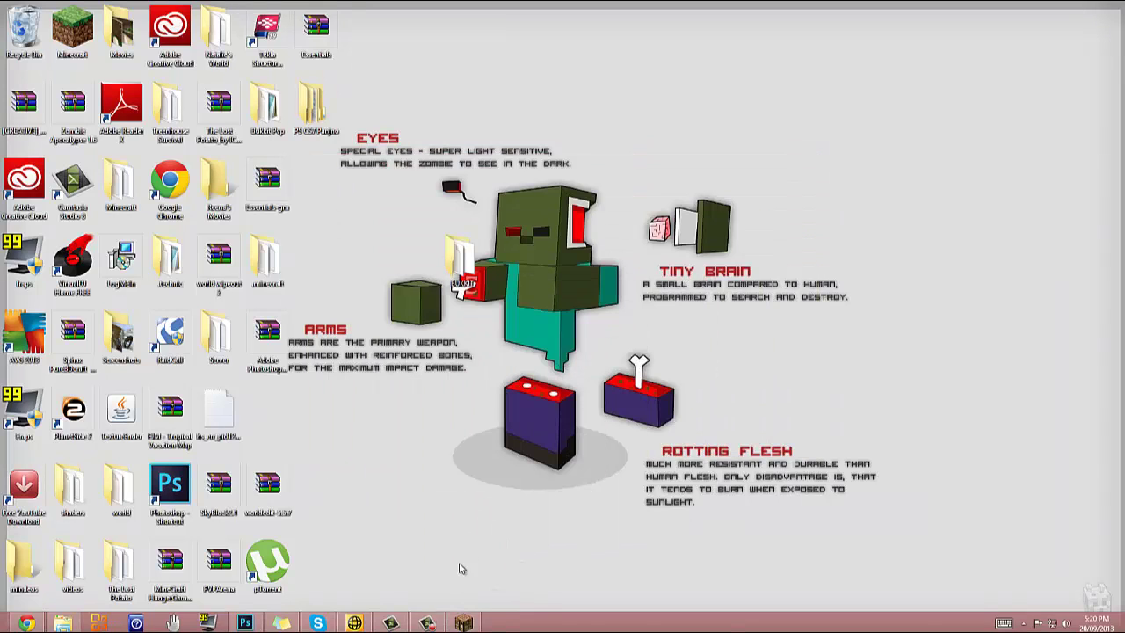
{"action": "left_click", "coordinate": [63, 624]}
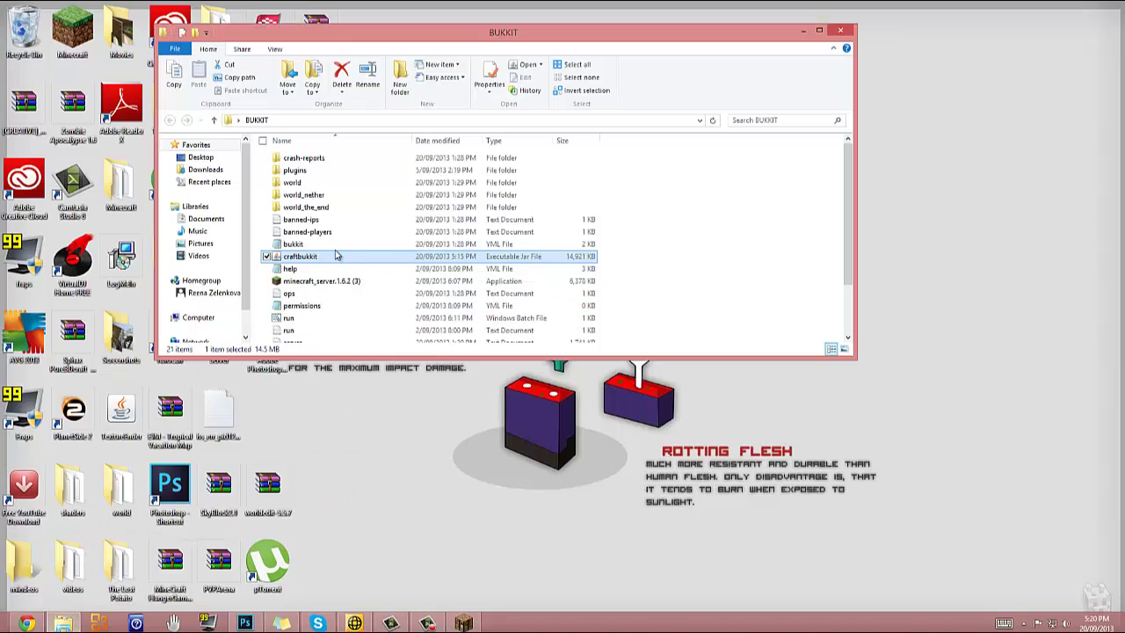
{"action": "scroll", "coordinate": [339, 264], "scroll_direction": "down", "scroll_amount": 2}
{"action": "left_click", "coordinate": [297, 254]}
{"action": "double_click", "coordinate": [297, 252]}
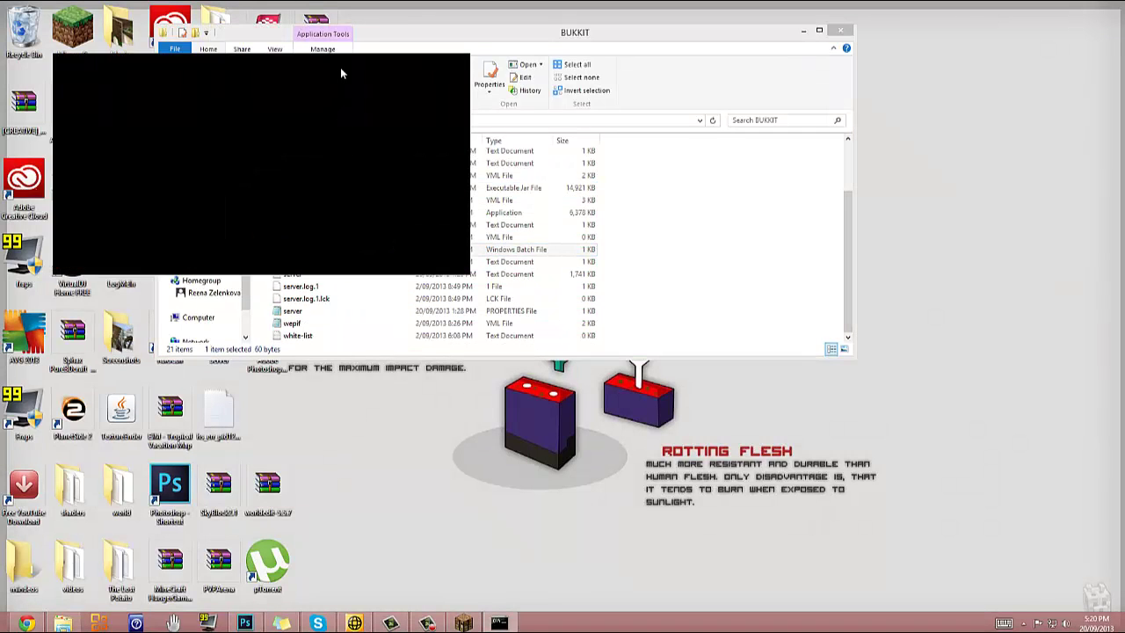
{"action": "left_click_drag", "start_coordinate": [340, 67], "coordinate": [534, 81]}
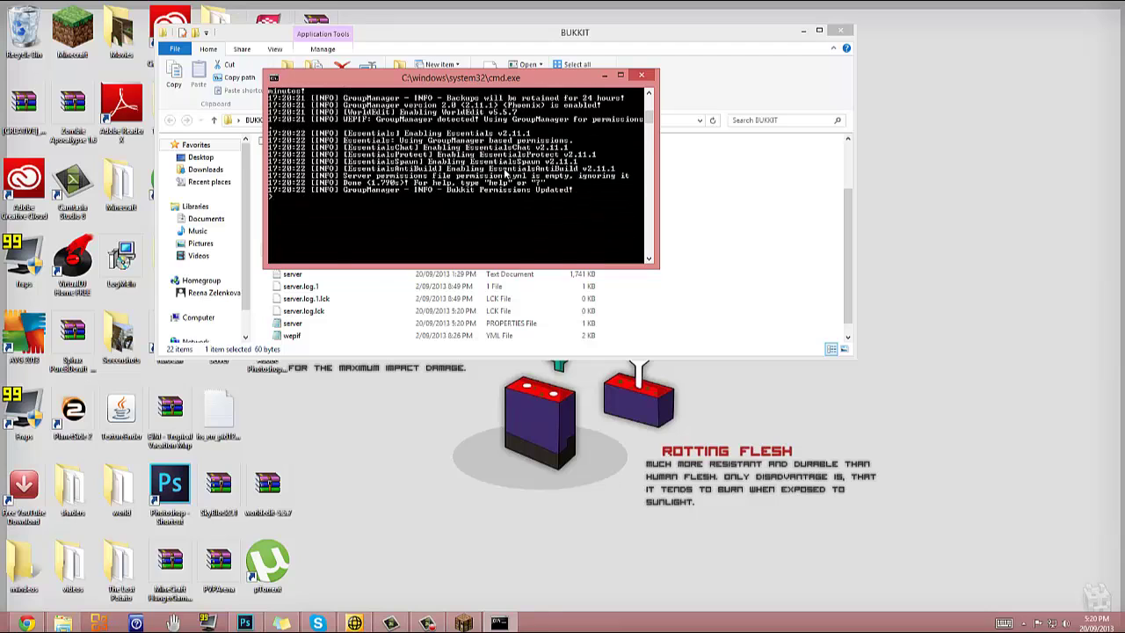
{"action": "left_click", "coordinate": [463, 623]}
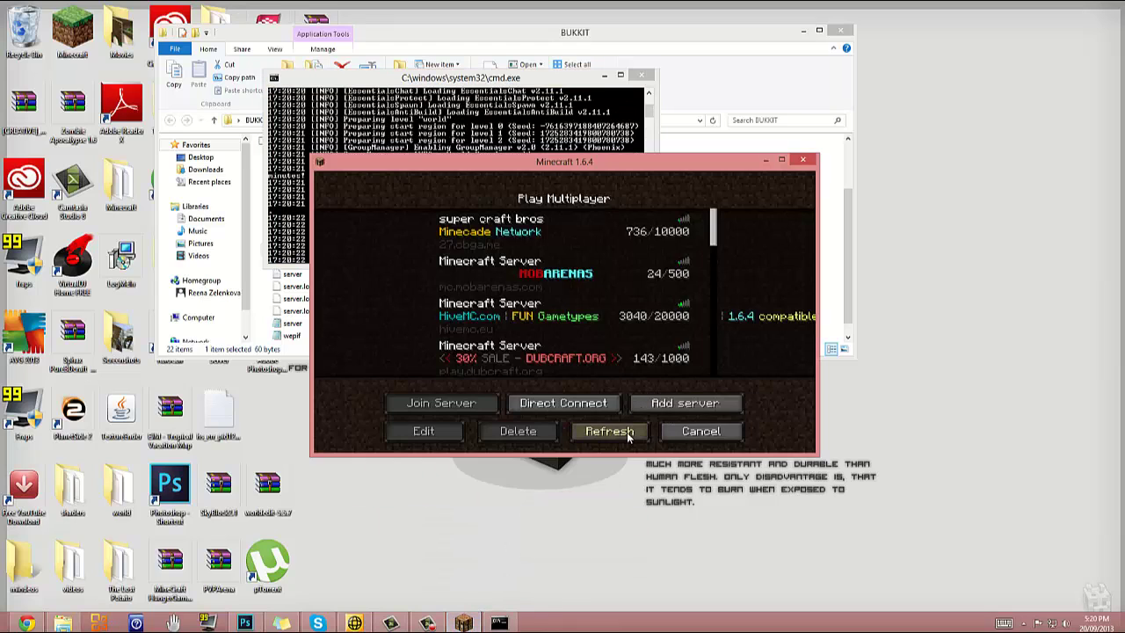
Refresh the server list and select several entries, ending on A Minecraft Server
{"action": "left_click", "coordinate": [627, 431]}
{"action": "scroll", "coordinate": [710, 401], "scroll_direction": "down", "scroll_amount": 5}
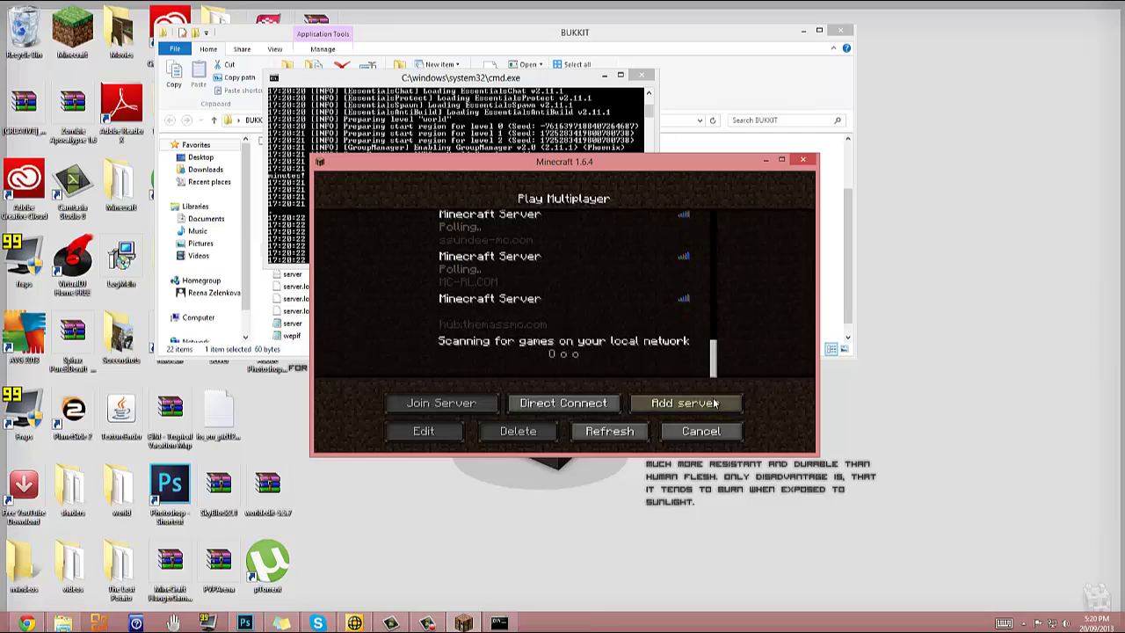
{"action": "left_click", "coordinate": [529, 290]}
{"action": "scroll", "coordinate": [528, 289], "scroll_direction": "up", "scroll_amount": 2}
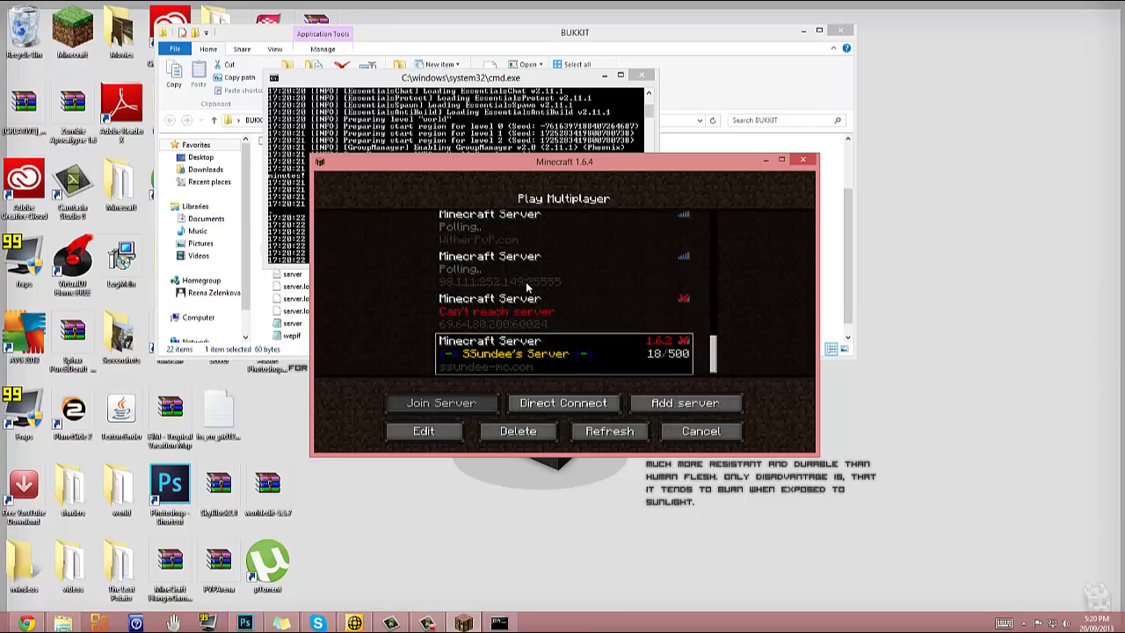
{"action": "scroll", "coordinate": [528, 281], "scroll_direction": "up", "scroll_amount": 2}
{"action": "left_click", "coordinate": [526, 247]}
{"action": "scroll", "coordinate": [518, 277], "scroll_direction": "up", "scroll_amount": 4}
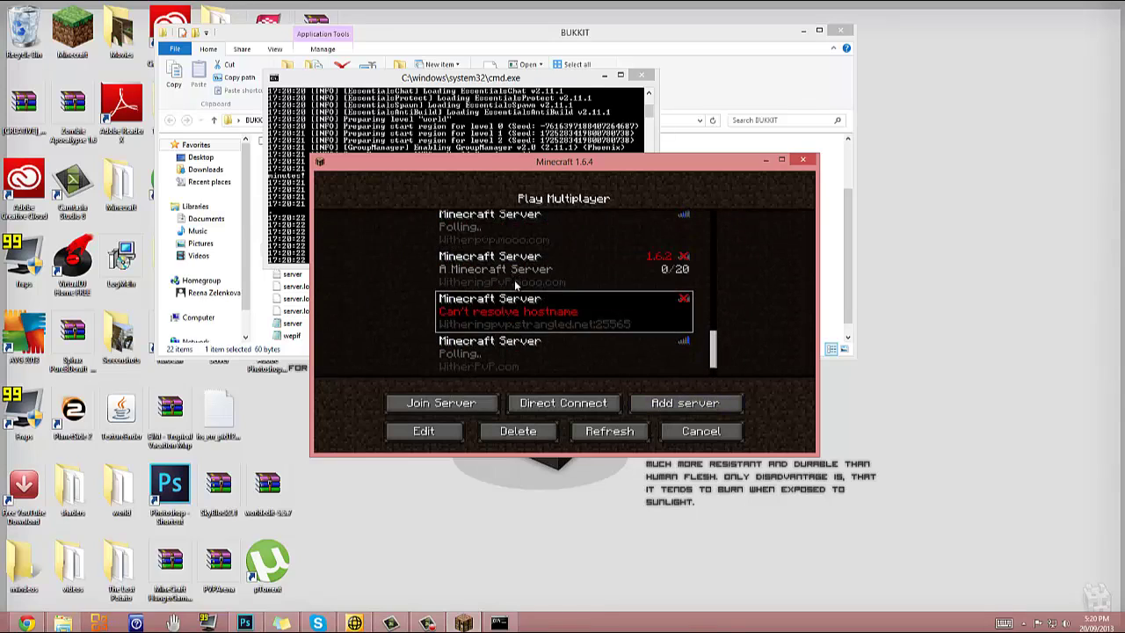
{"action": "left_click", "coordinate": [516, 284]}
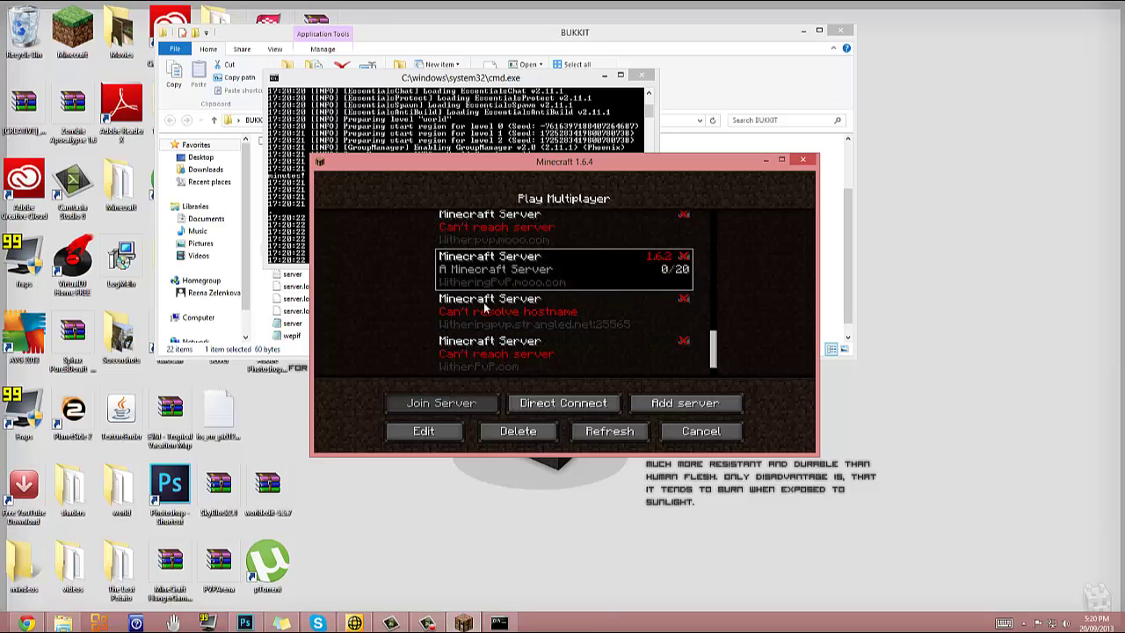
Leave the server list, stop the Bukkit server with 'stop', and close its console
{"action": "left_click", "coordinate": [703, 432]}
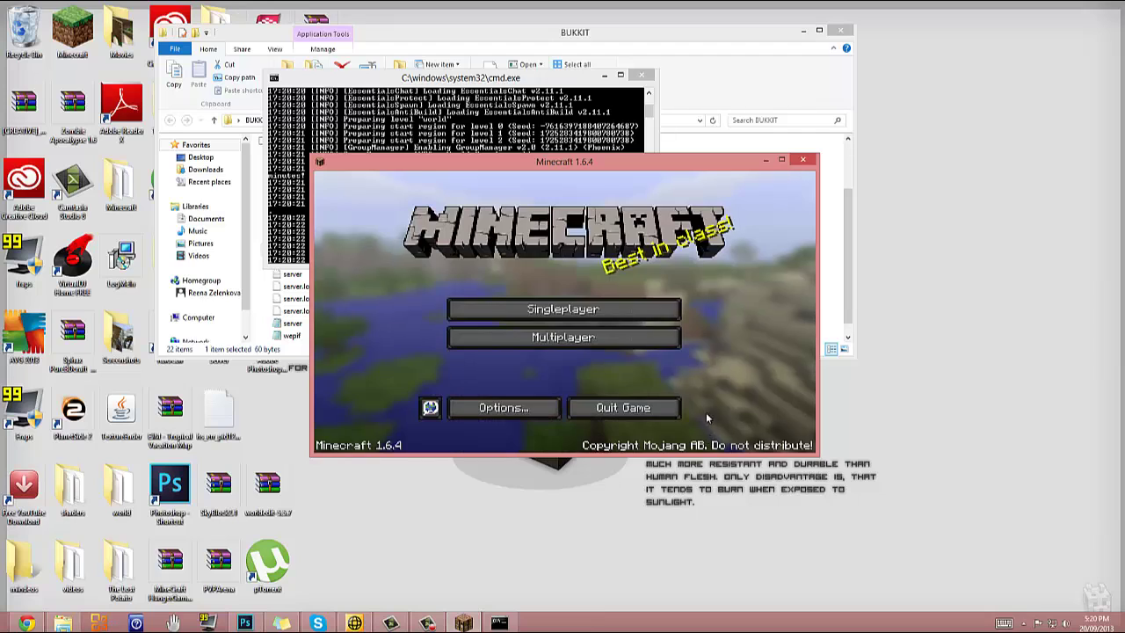
{"action": "left_click", "coordinate": [764, 159]}
{"action": "scroll", "coordinate": [453, 189], "scroll_direction": "down", "scroll_amount": 8}
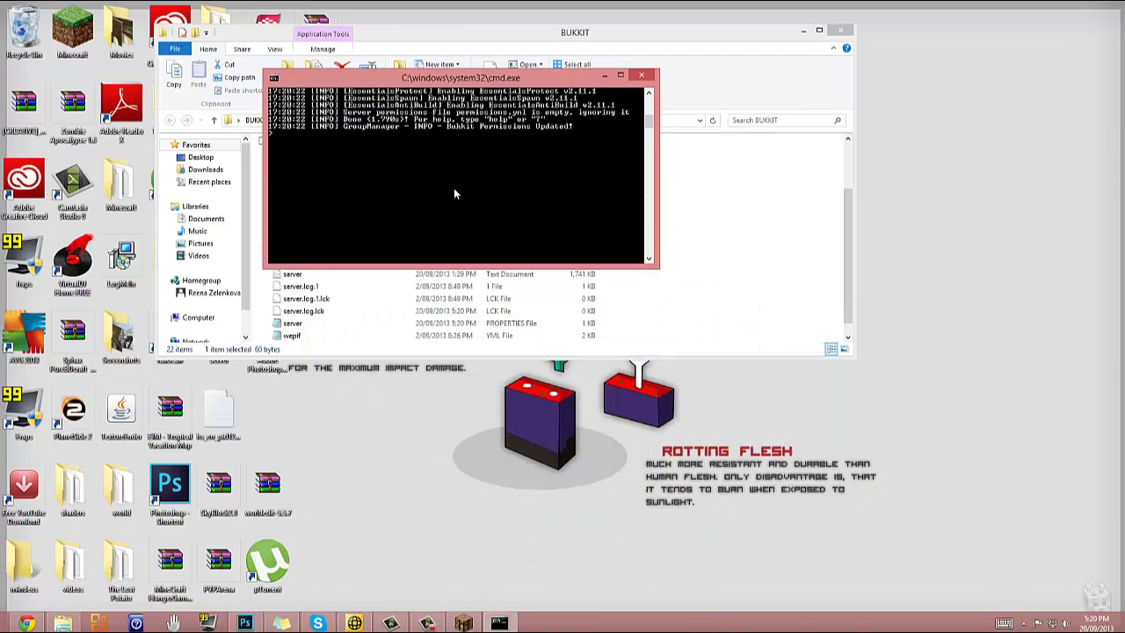
{"action": "type", "text": "stop"}
{"action": "key", "text": "Return"}
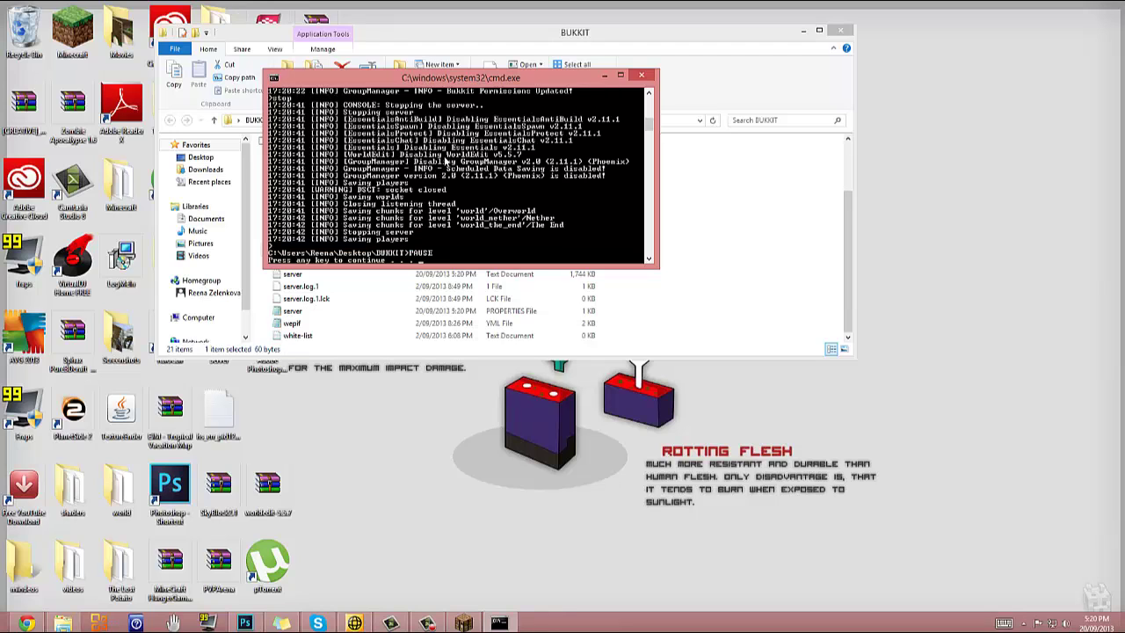
{"action": "key", "text": "Return"}
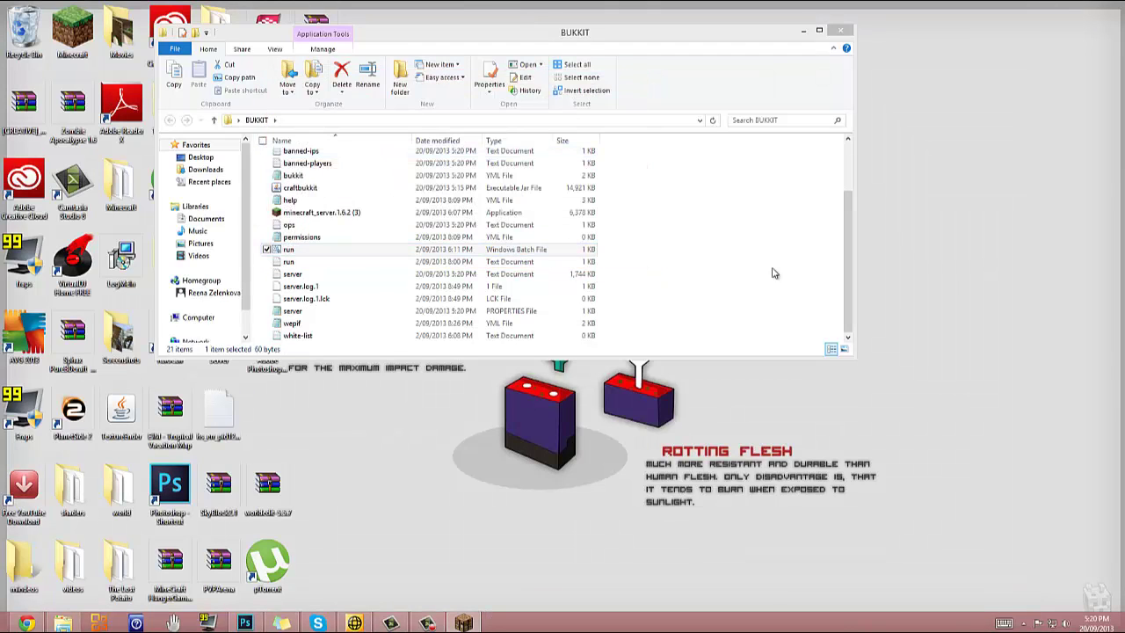
Delete the old craftbukkit file and copy the downloaded jar from Chrome into BUKKIT
{"action": "left_click_drag", "start_coordinate": [848, 263], "coordinate": [849, 215]}
{"action": "left_click", "coordinate": [310, 257]}
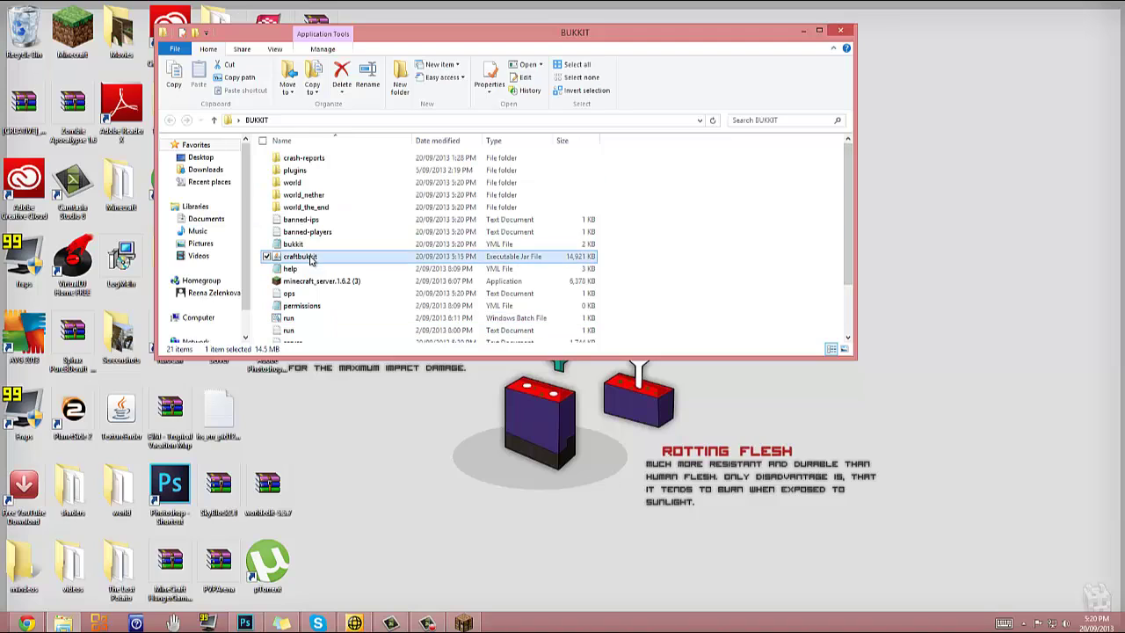
{"action": "key", "text": "Delete"}
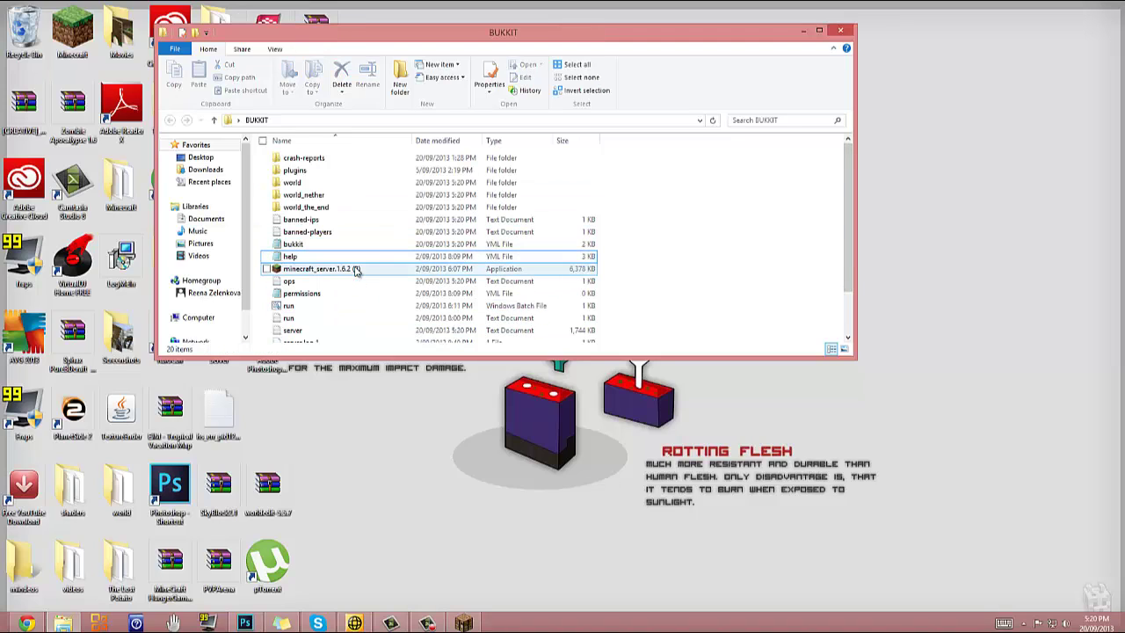
{"action": "left_click", "coordinate": [26, 622]}
{"action": "left_click_drag", "start_coordinate": [68, 607], "coordinate": [783, 220]}
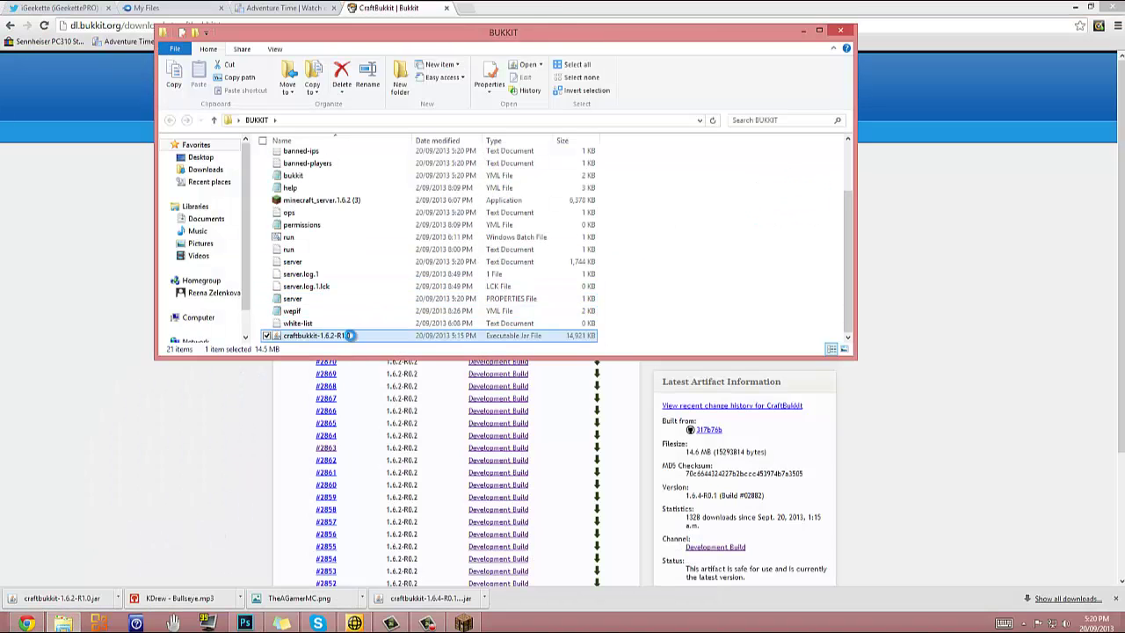
Rename the copied craftbukkit-1.6.2-R1.0 jar to plain craftbukkit
{"action": "right_click", "coordinate": [351, 335]}
{"action": "left_click", "coordinate": [304, 570]}
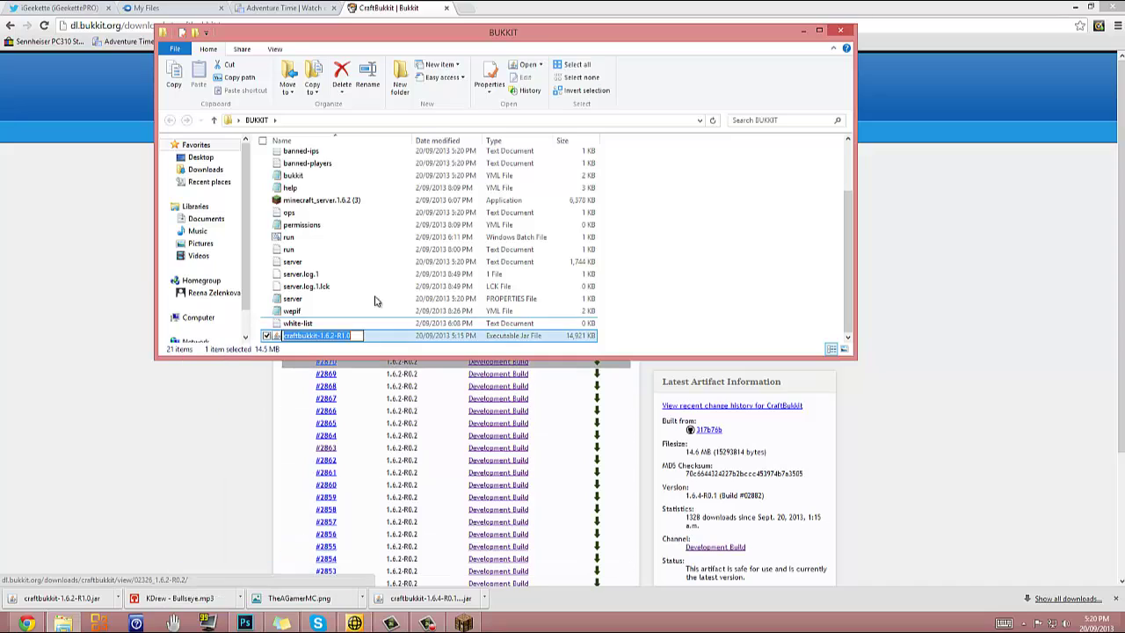
{"action": "left_click_drag", "start_coordinate": [350, 335], "coordinate": [313, 335]}
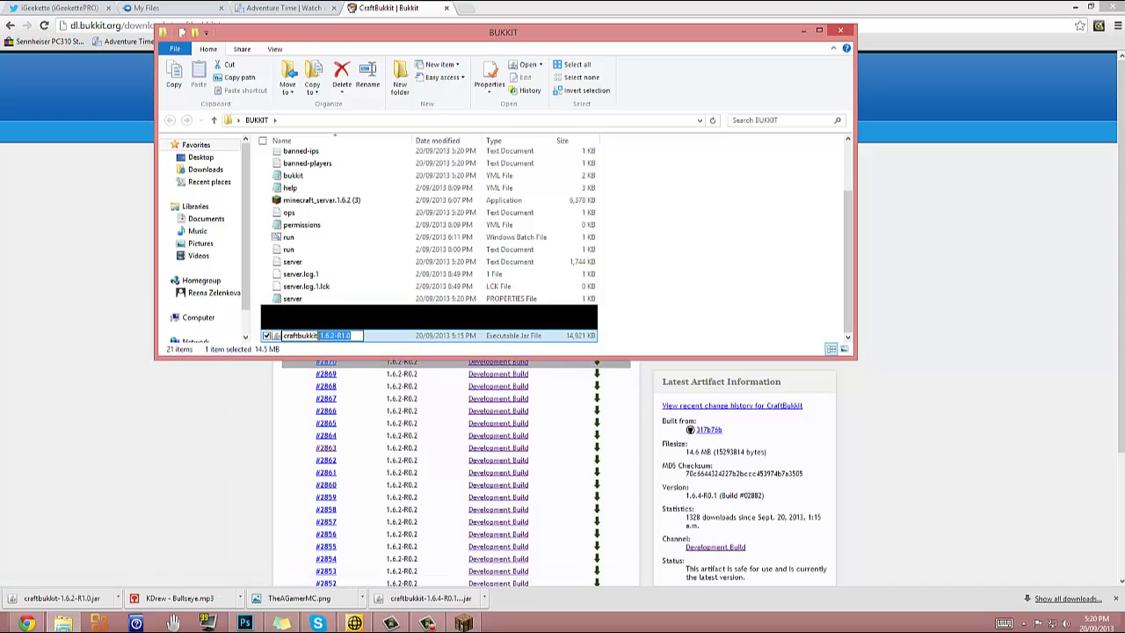
{"action": "key", "text": "BackSpace"}
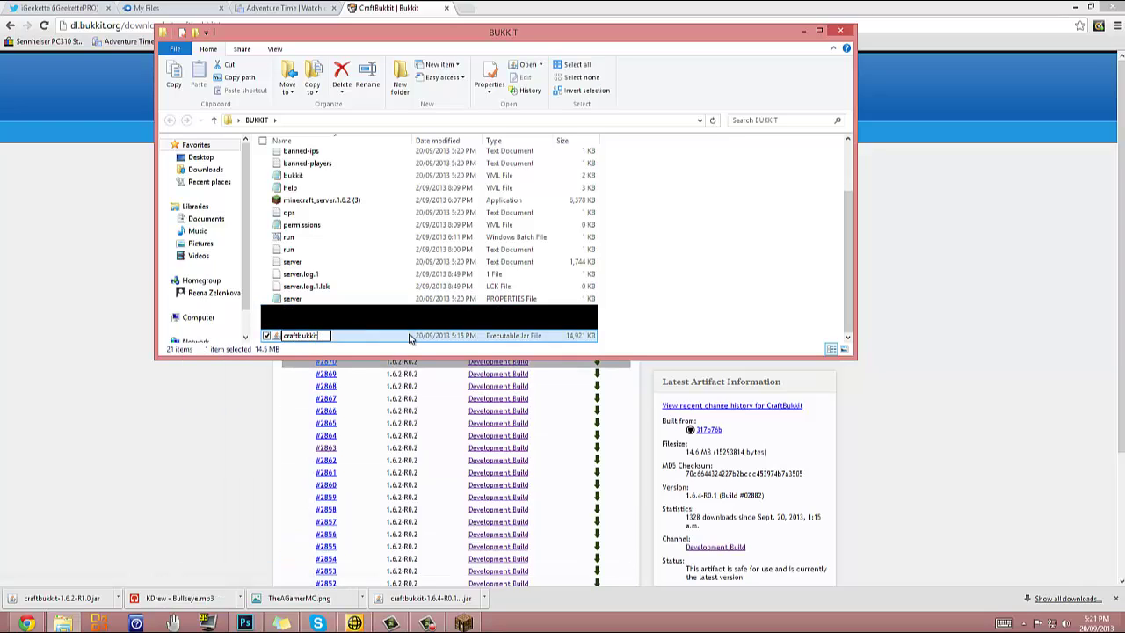
{"action": "key", "text": "Return"}
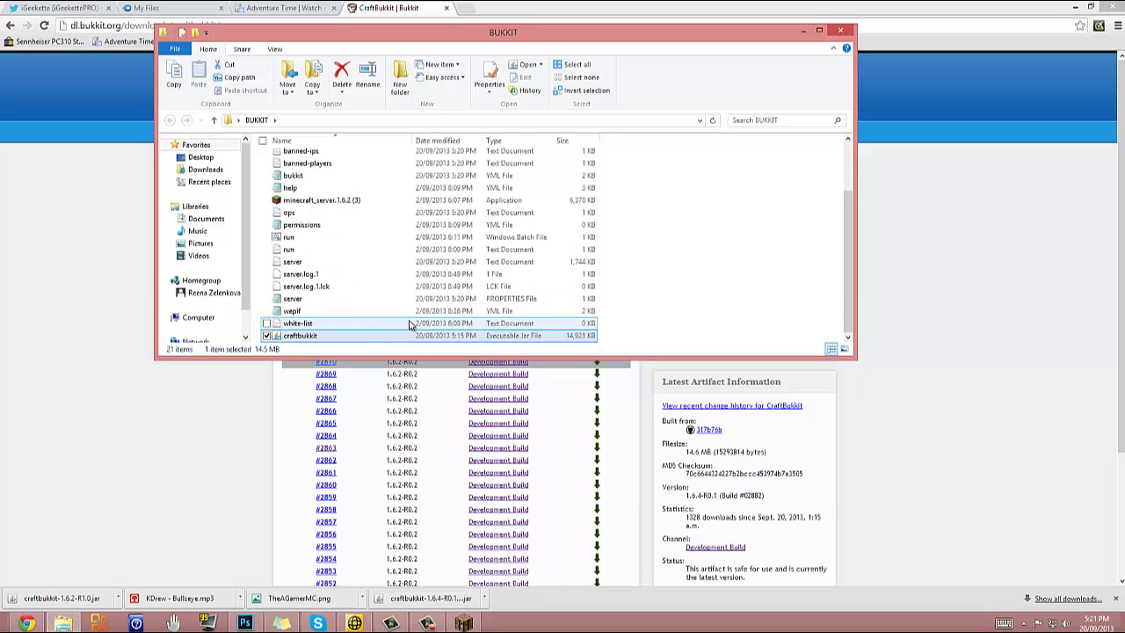
{"action": "left_click_drag", "start_coordinate": [336, 340], "coordinate": [728, 216]}
{"action": "scroll", "coordinate": [338, 250], "scroll_direction": "up", "scroll_amount": 2}
Start the server with run.bat and open Minecraft's Multiplayer server list
{"action": "double_click", "coordinate": [344, 305]}
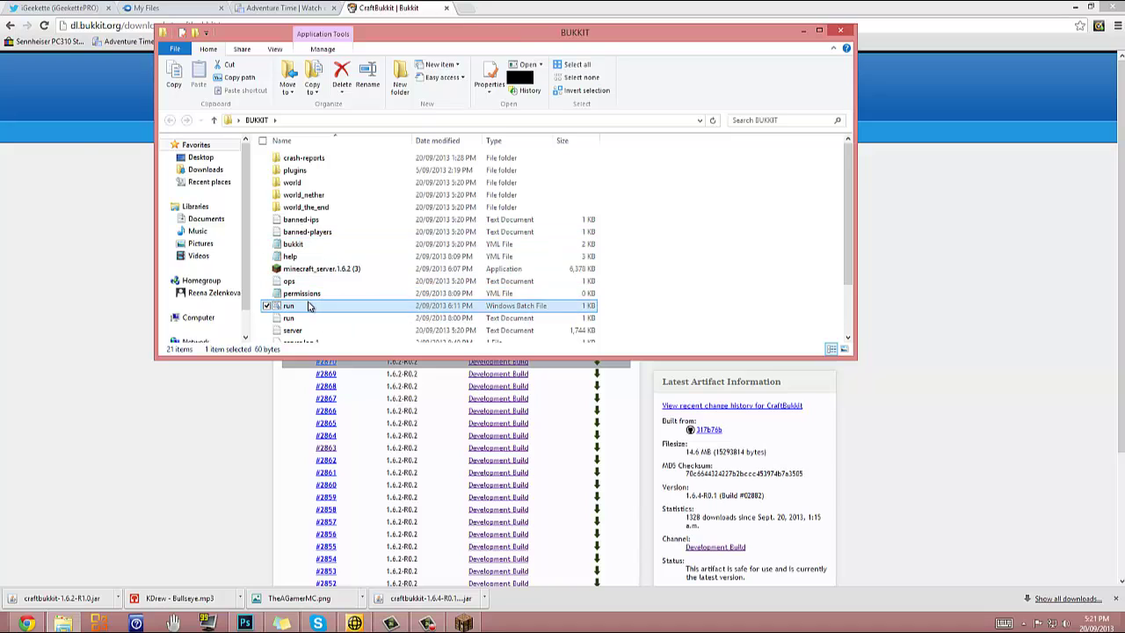
{"action": "left_click", "coordinate": [463, 623]}
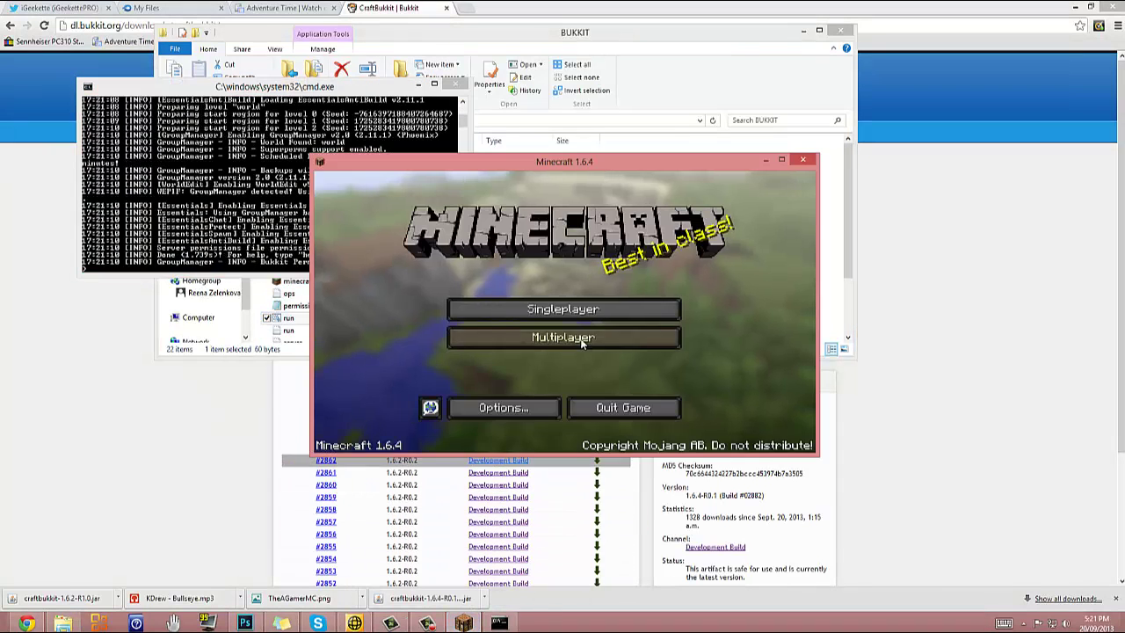
{"action": "left_click", "coordinate": [563, 339]}
Browse the server list, selecting WitherPvP.com and WitheringPvP.mooo.com, then close Minecraft
{"action": "left_click_drag", "start_coordinate": [711, 230], "coordinate": [700, 344]}
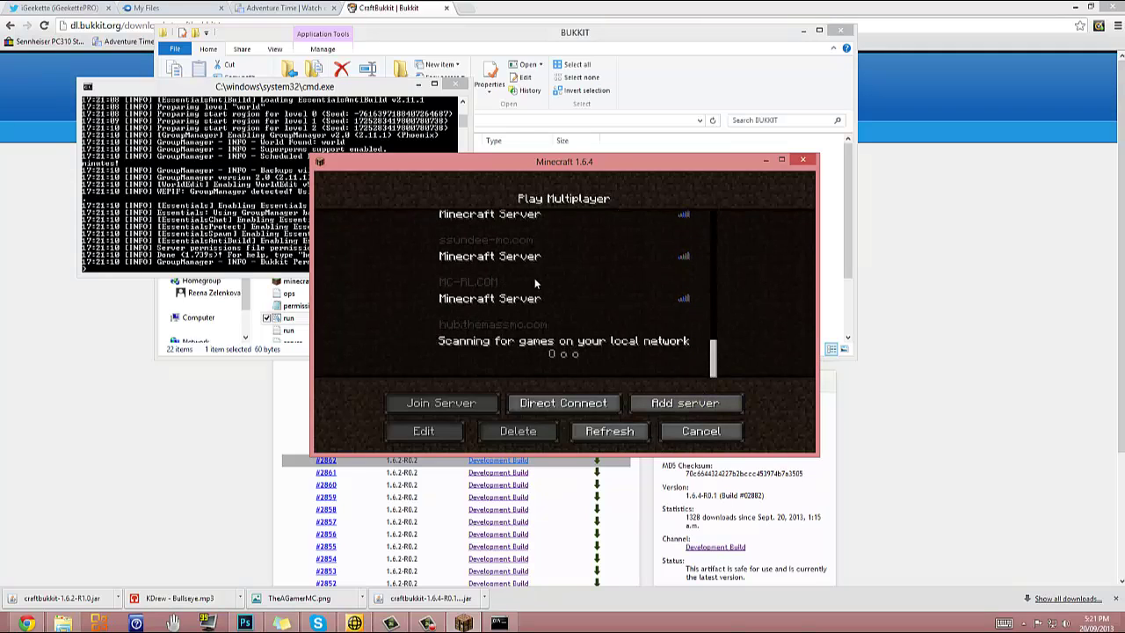
{"action": "scroll", "coordinate": [533, 277], "scroll_direction": "up", "scroll_amount": 1}
{"action": "left_click", "coordinate": [531, 251]}
{"action": "scroll", "coordinate": [527, 293], "scroll_direction": "up", "scroll_amount": 2}
{"action": "left_click", "coordinate": [528, 286]}
{"action": "scroll", "coordinate": [526, 281], "scroll_direction": "up", "scroll_amount": 4}
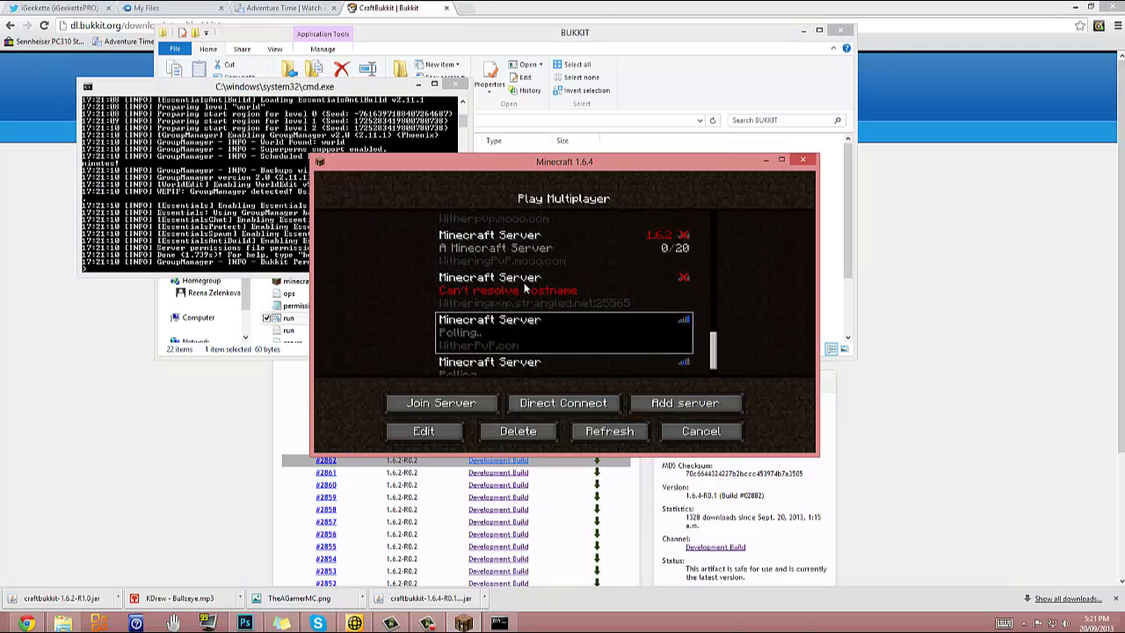
{"action": "left_click", "coordinate": [536, 283]}
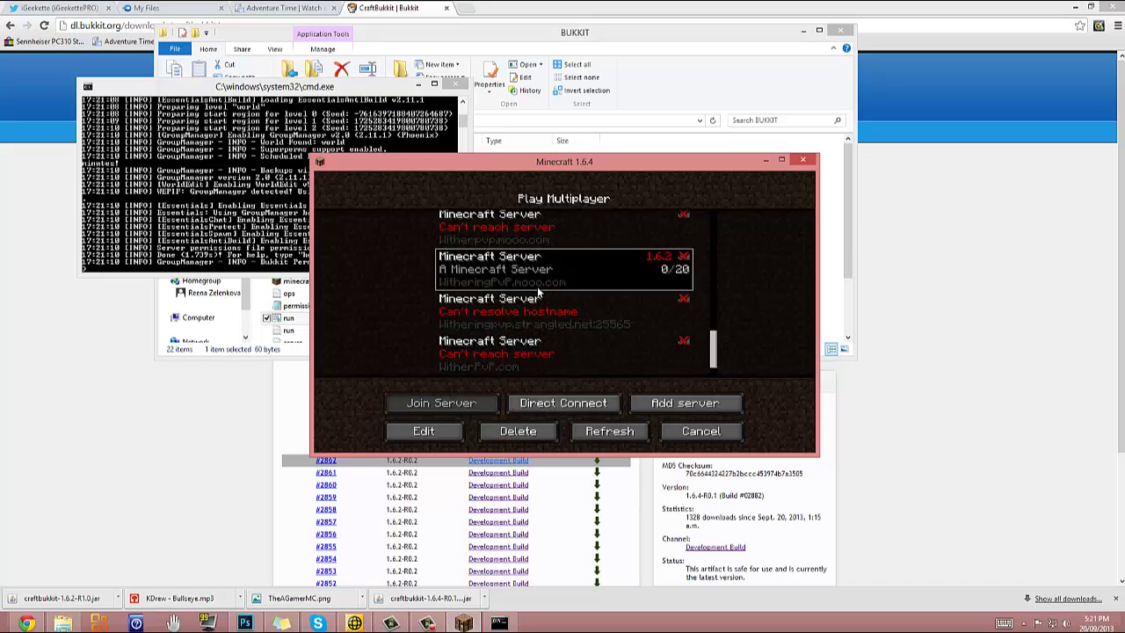
{"action": "left_click", "coordinate": [803, 162]}
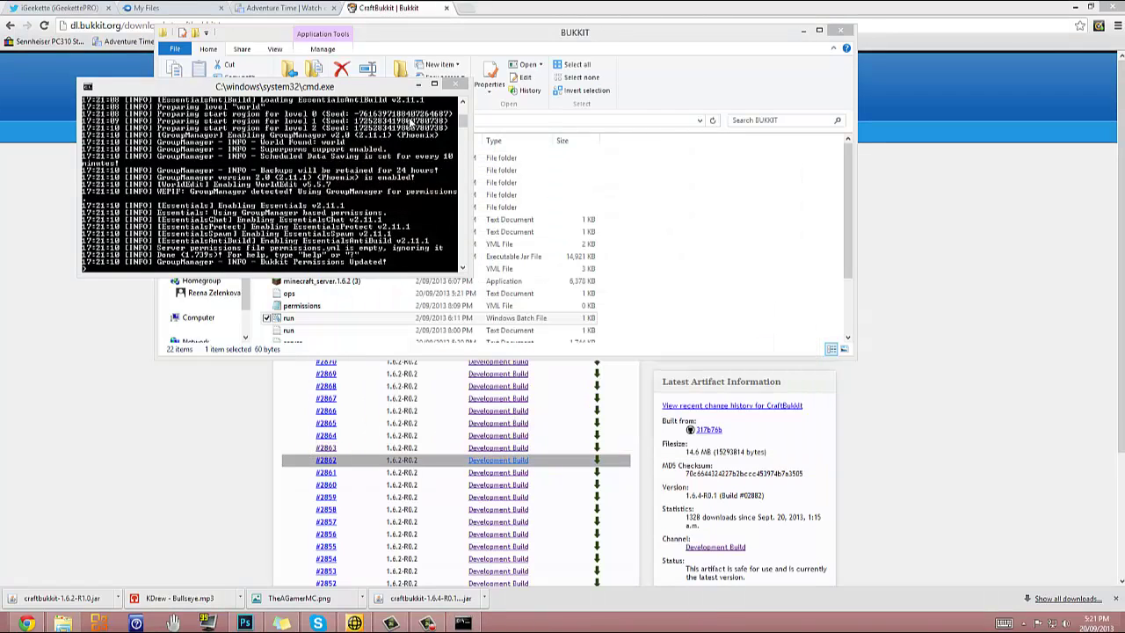
Select the old craftbukkit jar in BUKKIT and attempt to delete it
{"action": "left_click", "coordinate": [419, 85]}
{"action": "scroll", "coordinate": [429, 303], "scroll_direction": "down", "scroll_amount": 2}
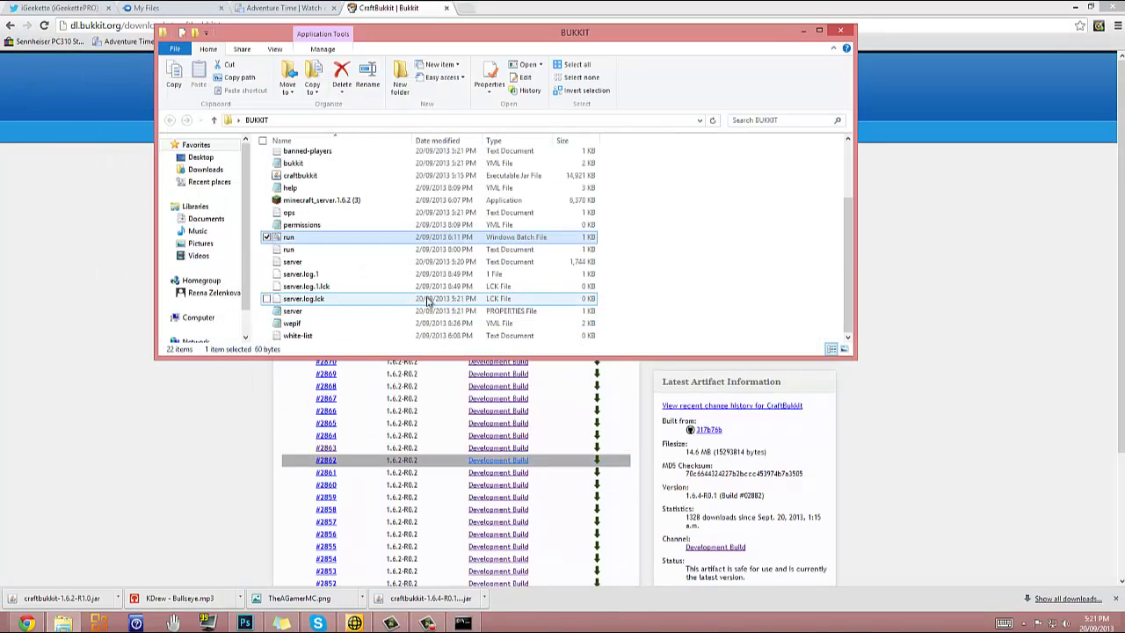
{"action": "scroll", "coordinate": [394, 233], "scroll_direction": "up", "scroll_amount": 2}
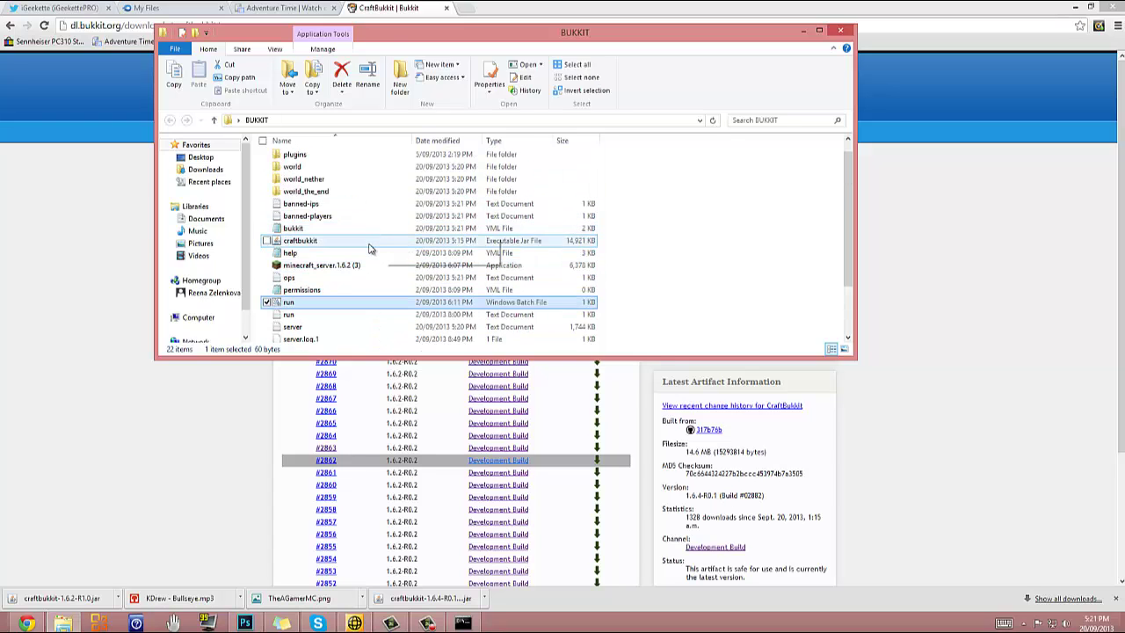
{"action": "left_click", "coordinate": [369, 249]}
{"action": "key", "text": "Delete"}
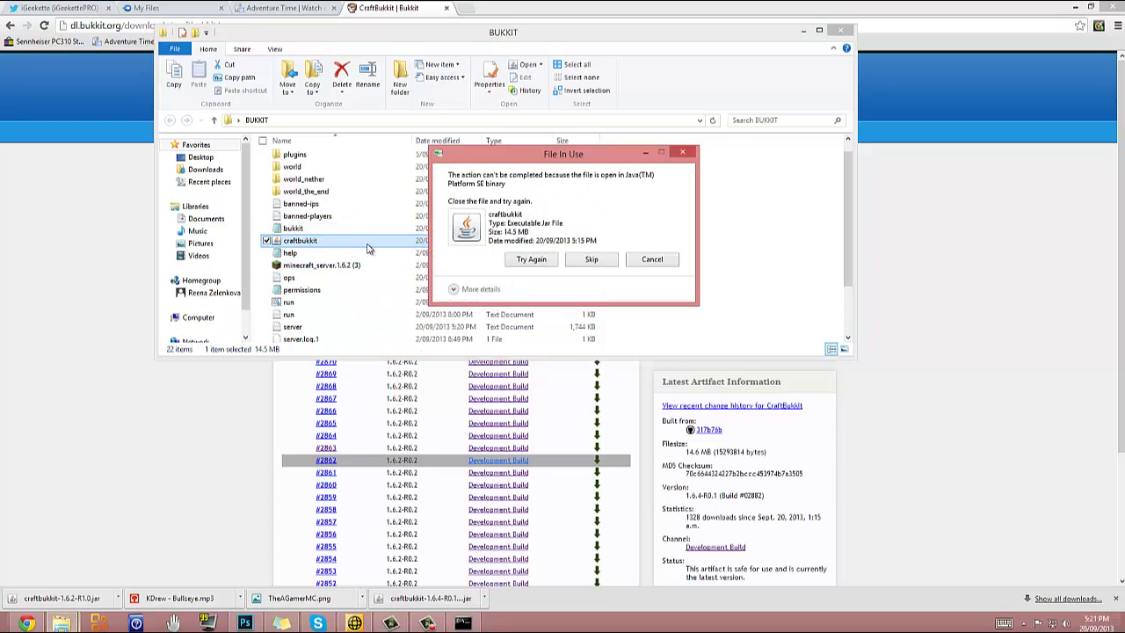
Stop the server with 'stop', close its console, and retry deleting the jar
{"action": "left_click", "coordinate": [463, 622]}
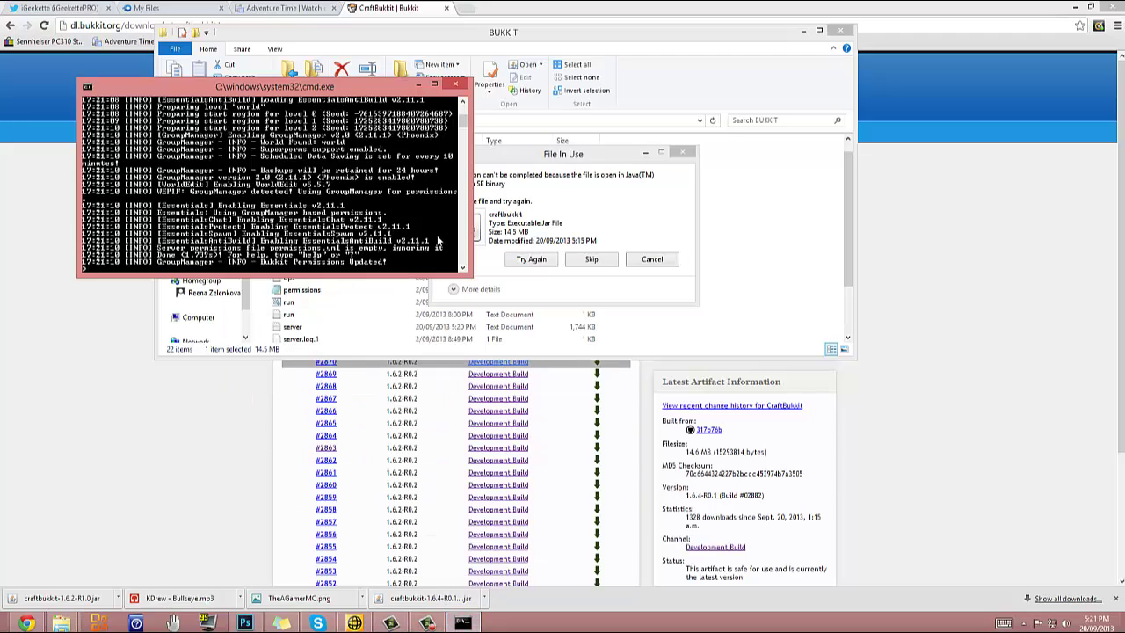
{"action": "type", "text": "stop"}
{"action": "key", "text": "Return"}
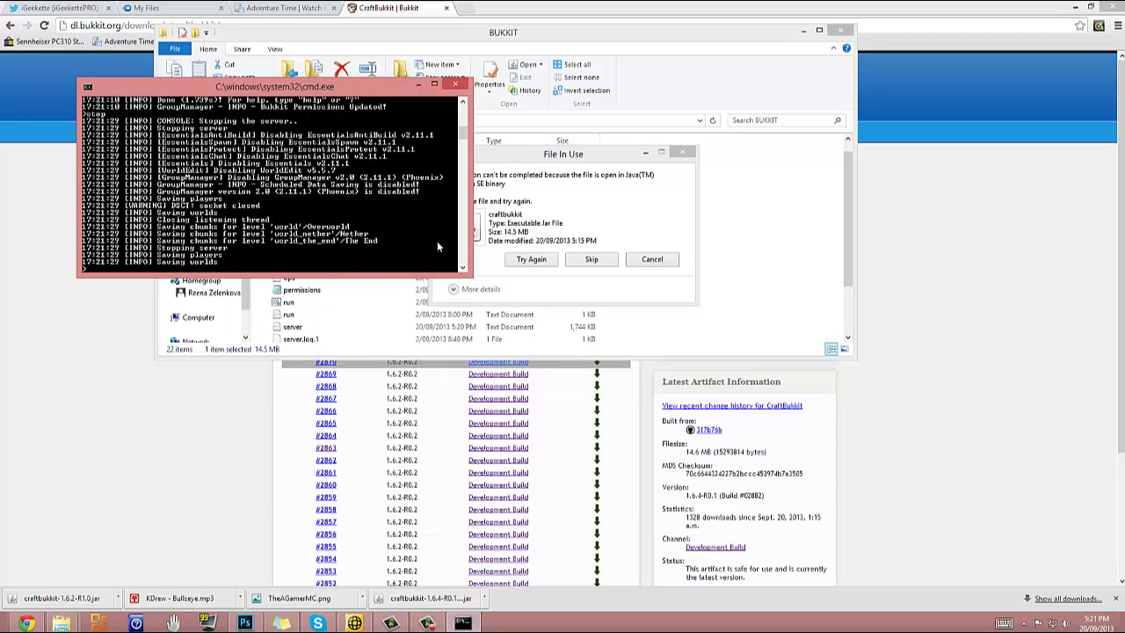
{"action": "key", "text": "Return"}
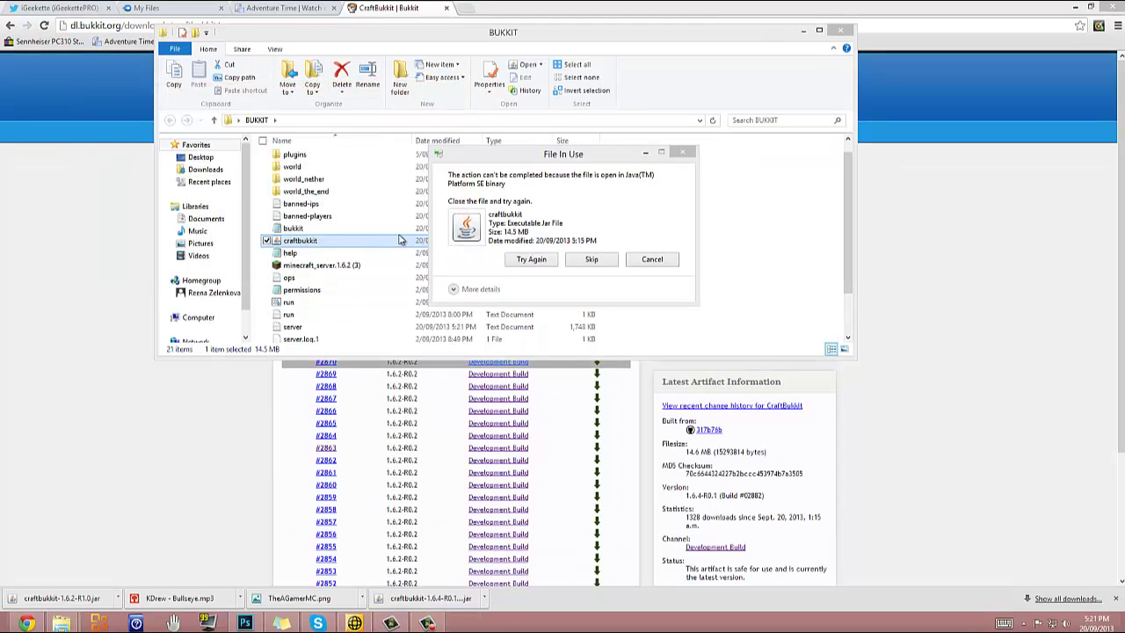
{"action": "left_click", "coordinate": [531, 260]}
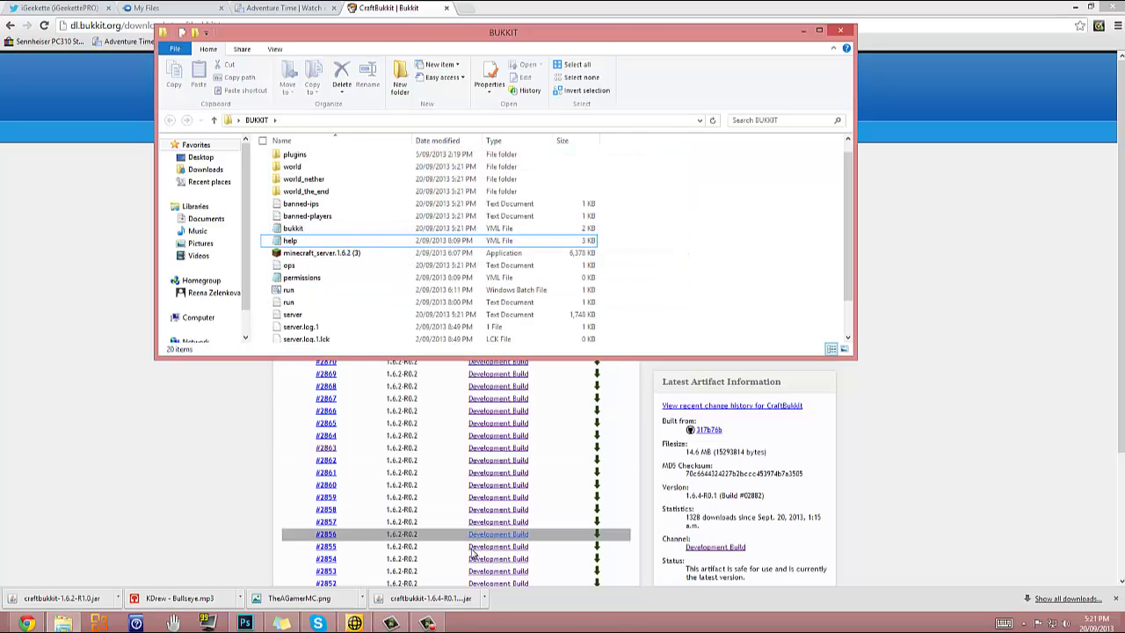
Drag the craftbukkit-1.6.4-R0.1 download into BUKKIT and rename it to craftbukkit
{"action": "left_click_drag", "start_coordinate": [426, 599], "coordinate": [741, 275]}
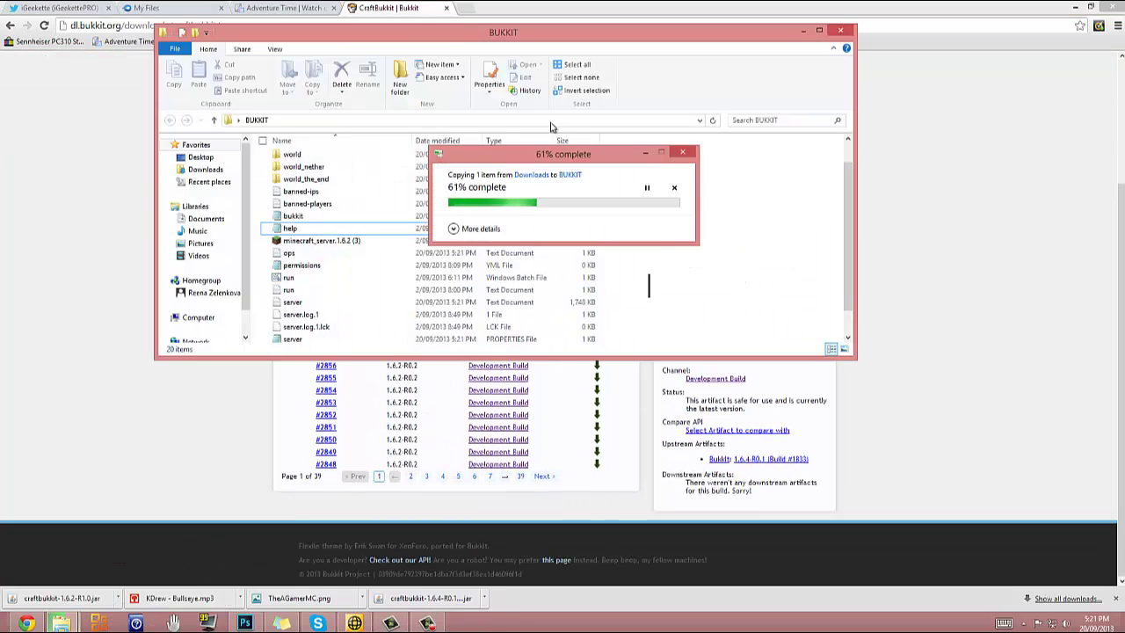
{"action": "left_click_drag", "start_coordinate": [559, 157], "coordinate": [578, 145]}
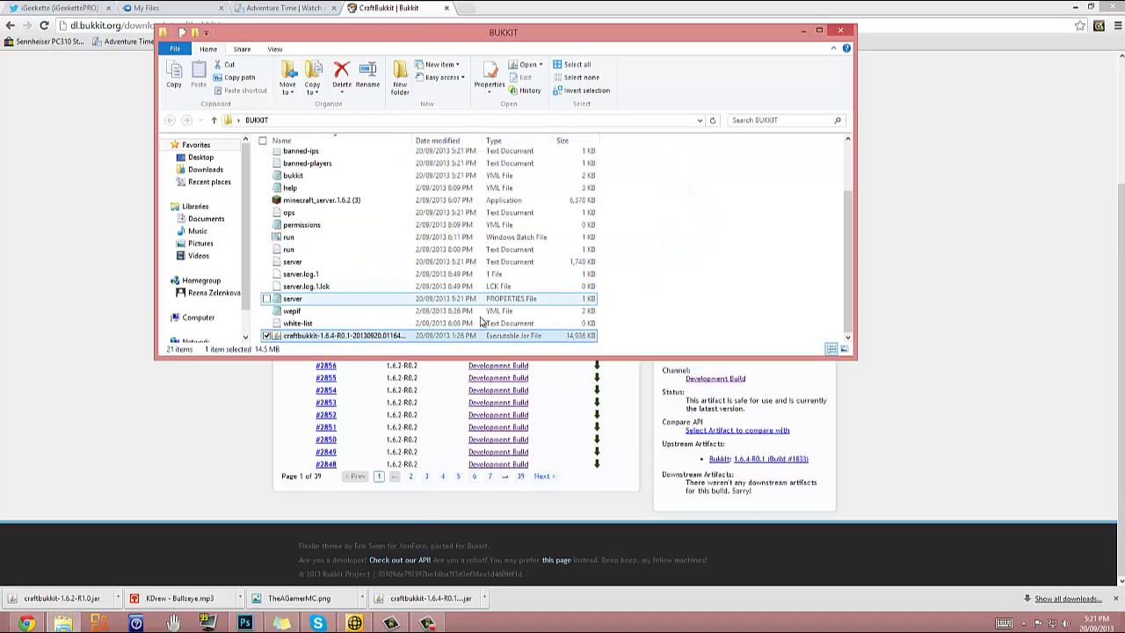
{"action": "right_click", "coordinate": [421, 337]}
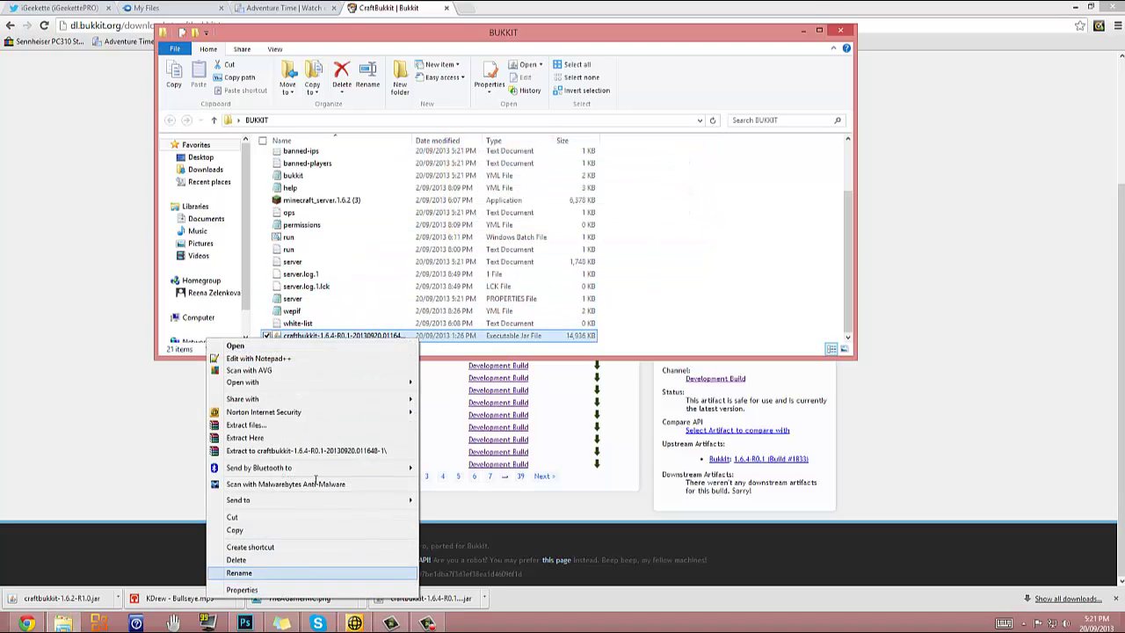
{"action": "left_click", "coordinate": [290, 573]}
{"action": "left_click_drag", "start_coordinate": [407, 337], "coordinate": [318, 336]}
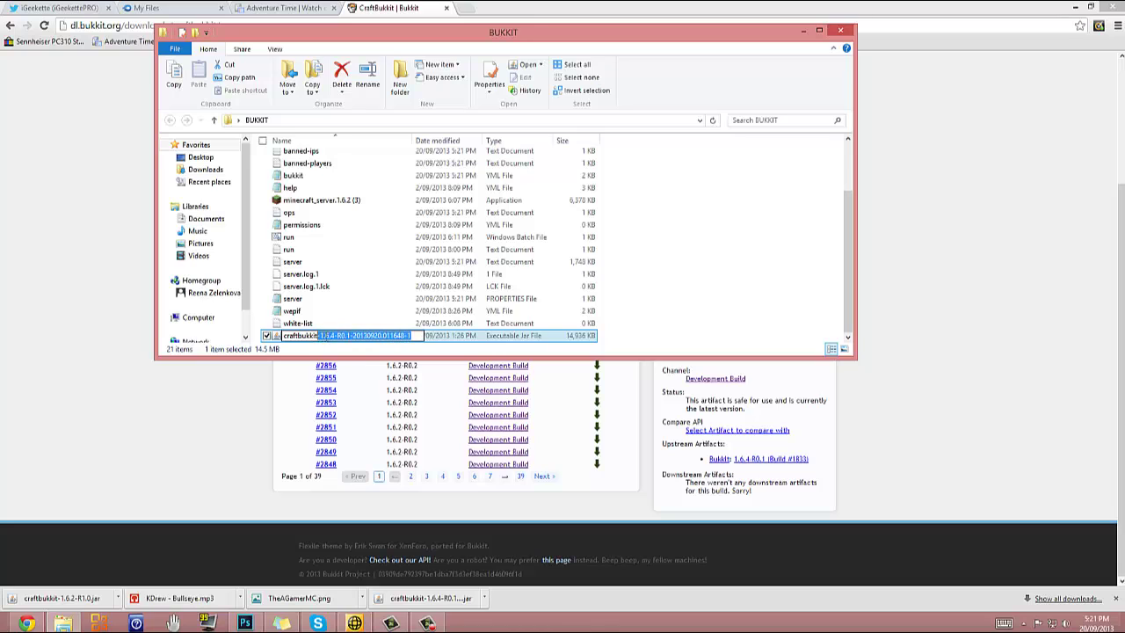
{"action": "key", "text": "BackSpace"}
{"action": "key", "text": "Return"}
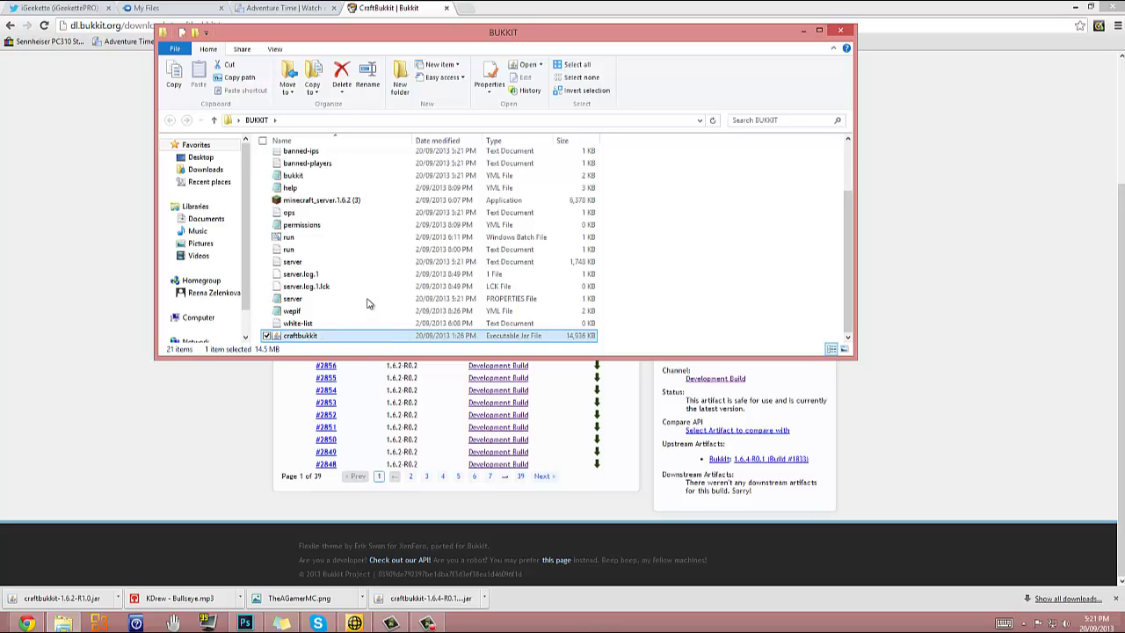
Start the CraftBukkit server with run.bat on the new jar, then open the Minecraft launcher from the desktop
{"action": "double_click", "coordinate": [317, 236]}
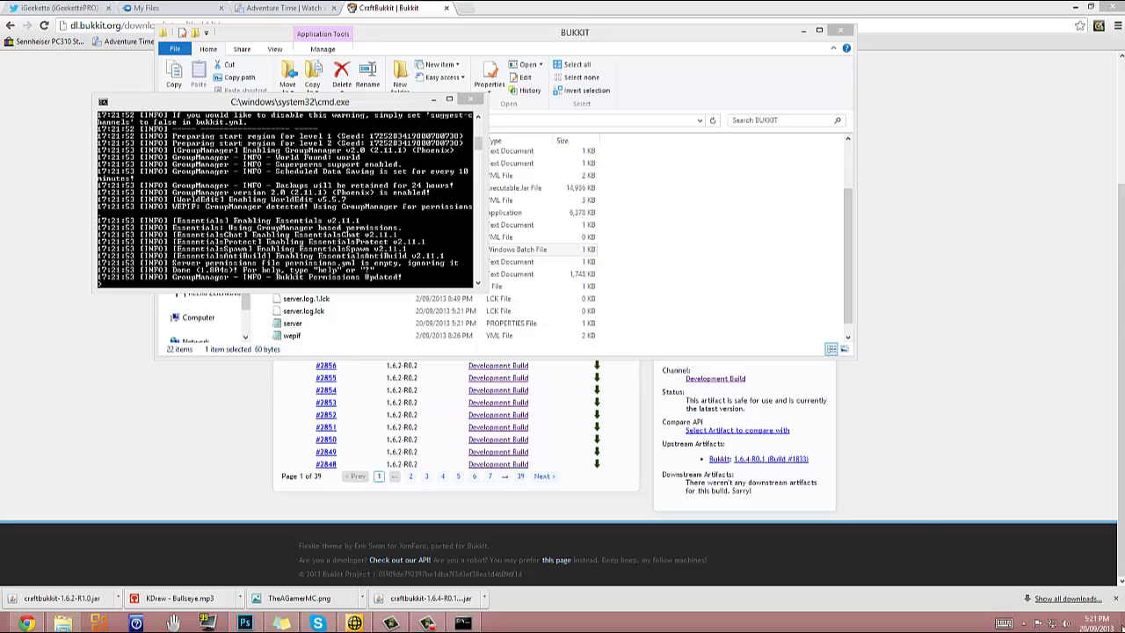
{"action": "key", "text": "super+d"}
{"action": "double_click", "coordinate": [72, 30]}
{"action": "left_click_drag", "start_coordinate": [538, 174], "coordinate": [584, 124]}
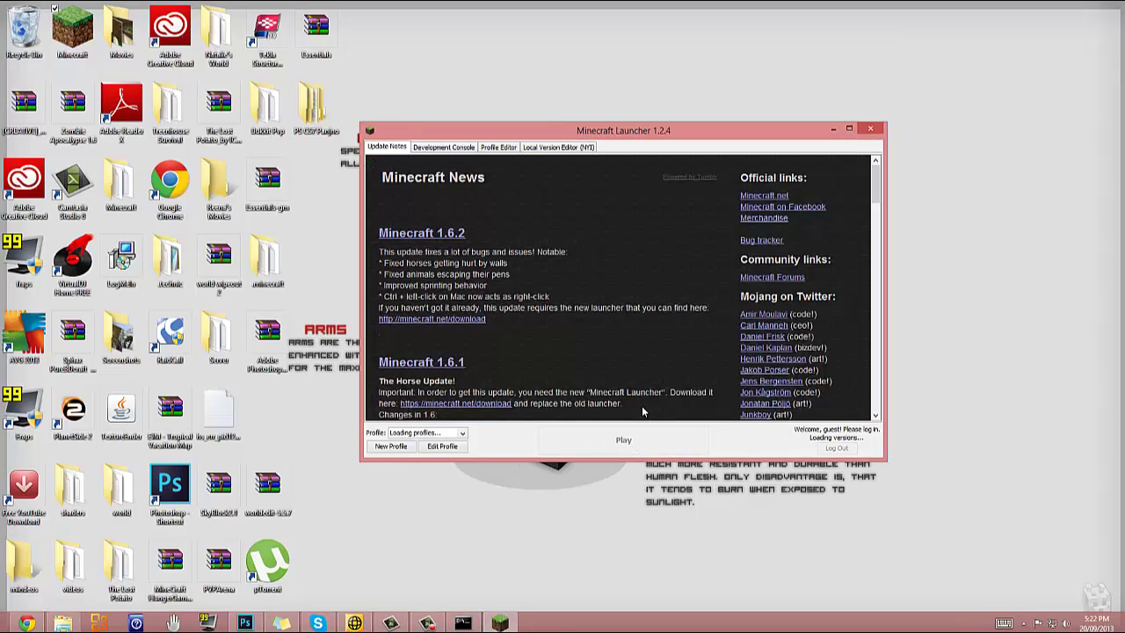
Play Minecraft 1.6.4 and join the chosen server from the Multiplayer list
{"action": "left_click", "coordinate": [655, 448]}
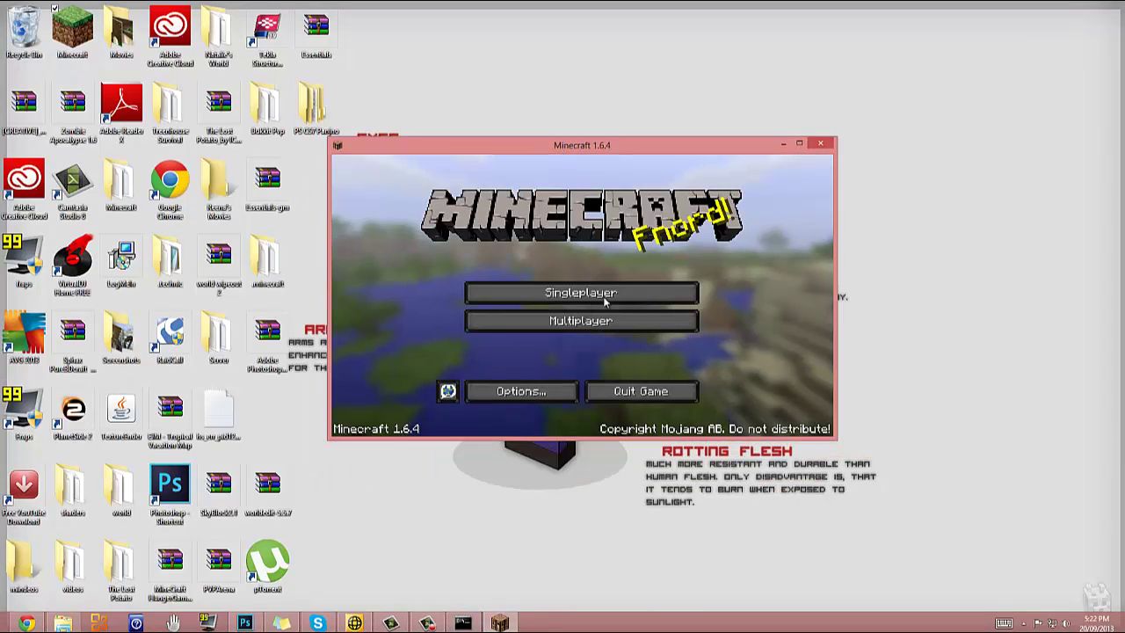
{"action": "left_click", "coordinate": [603, 320]}
{"action": "scroll", "coordinate": [728, 338], "scroll_direction": "down", "scroll_amount": 5}
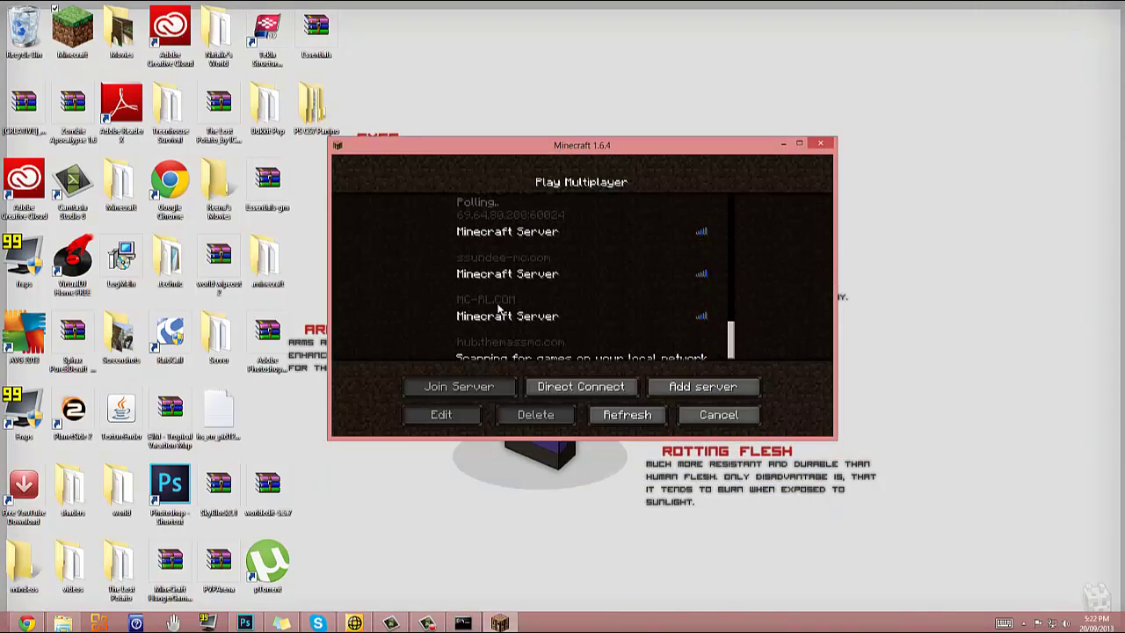
{"action": "scroll", "coordinate": [494, 303], "scroll_direction": "up", "scroll_amount": 2}
{"action": "scroll", "coordinate": [510, 275], "scroll_direction": "up", "scroll_amount": 2}
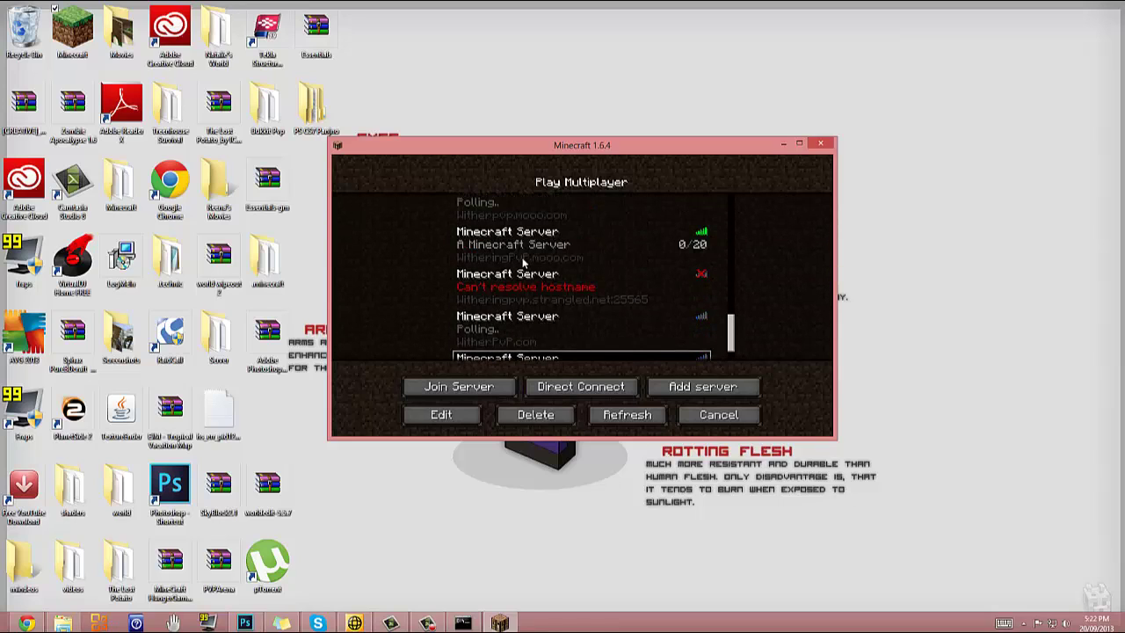
{"action": "left_click", "coordinate": [508, 390]}
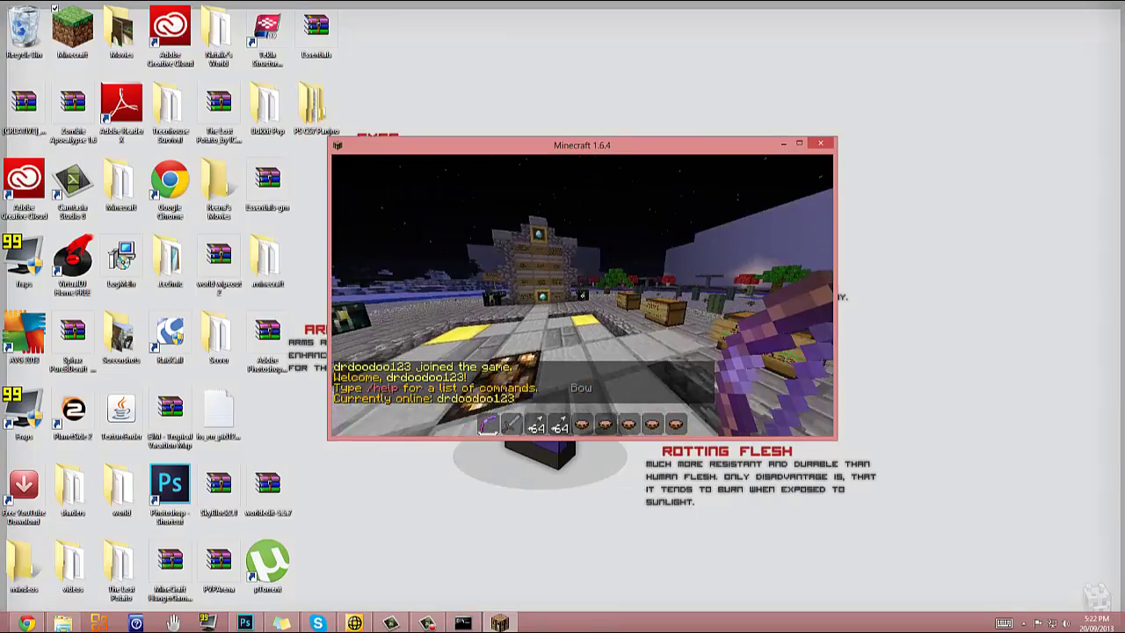
Try drawing the bow in-game, which the server blocks as not permitted
{"action": "right_click", "coordinate": [582, 295]}
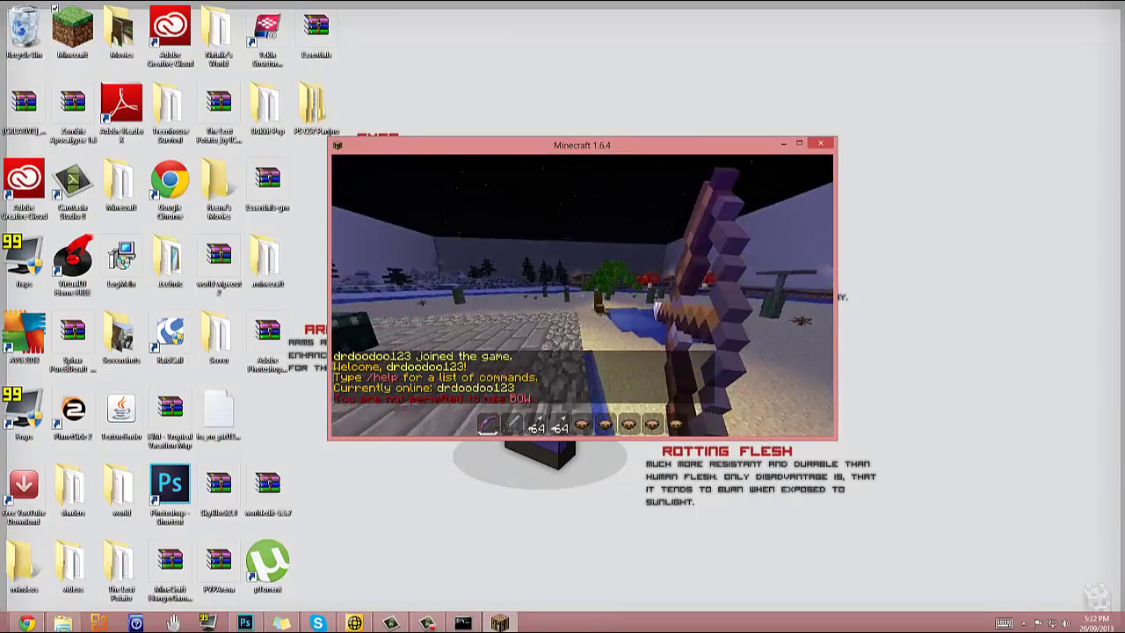